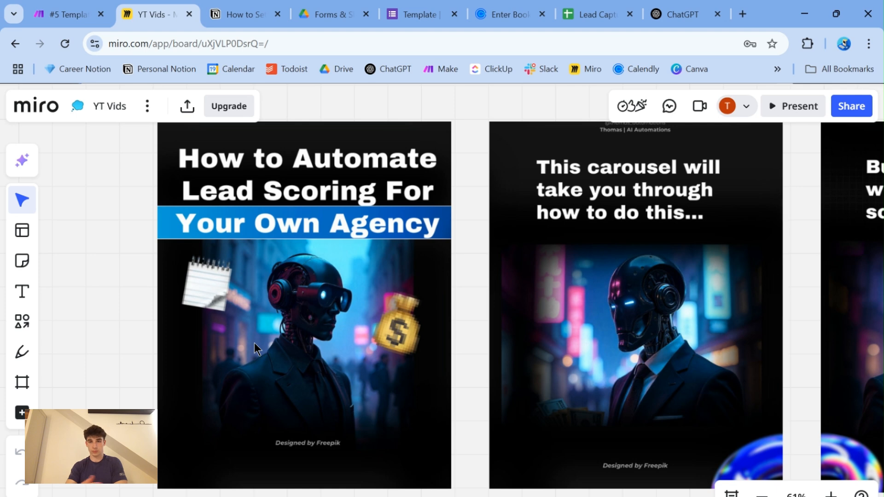
- Review the lead scoring carousel slides on the Miro board, from the title slide through step 05
{"action": "scroll", "coordinate": [254, 342], "scroll_direction": "right", "scroll_amount": 6}
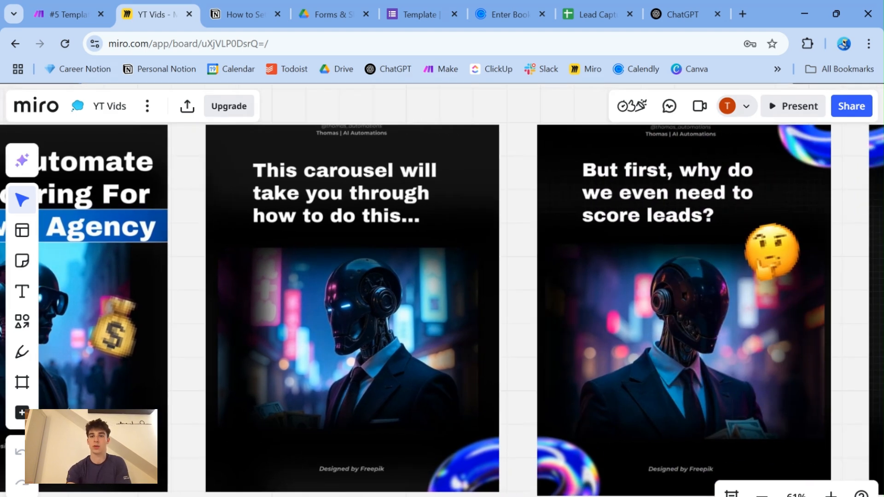
{"action": "scroll", "coordinate": [442, 303], "scroll_direction": "right", "scroll_amount": 12}
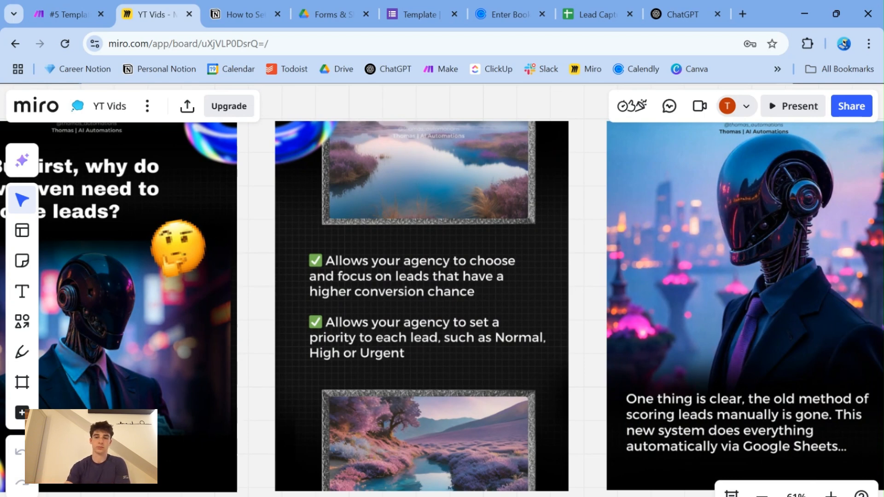
{"action": "scroll", "coordinate": [442, 286], "scroll_direction": "right", "scroll_amount": 8}
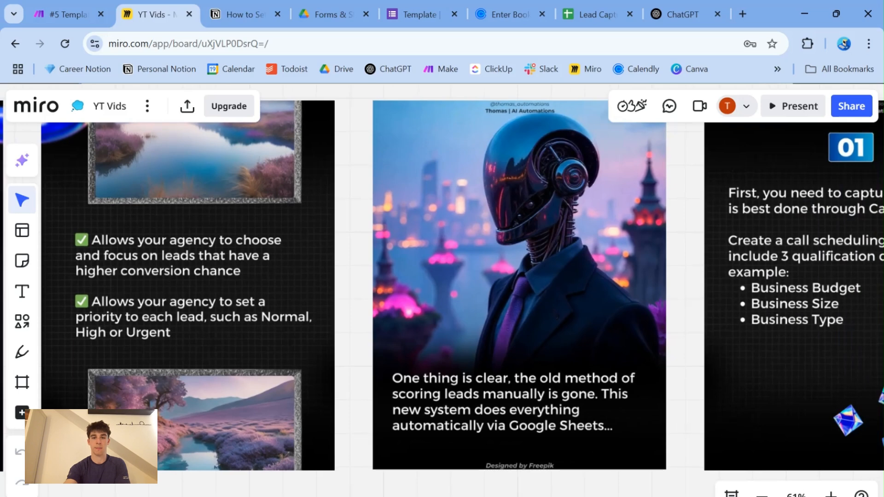
{"action": "scroll", "coordinate": [442, 285], "scroll_direction": "right", "scroll_amount": 1}
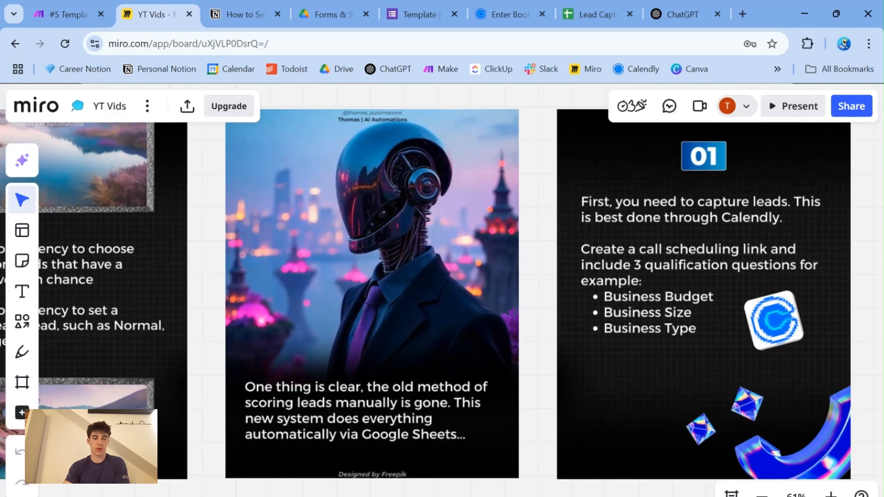
{"action": "scroll", "coordinate": [442, 286], "scroll_direction": "right", "scroll_amount": 7}
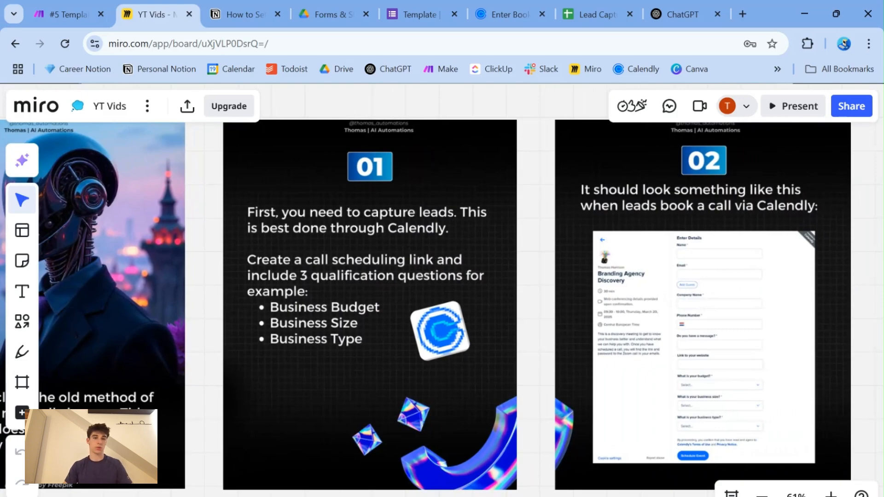
{"action": "scroll", "coordinate": [442, 295], "scroll_direction": "right", "scroll_amount": 6}
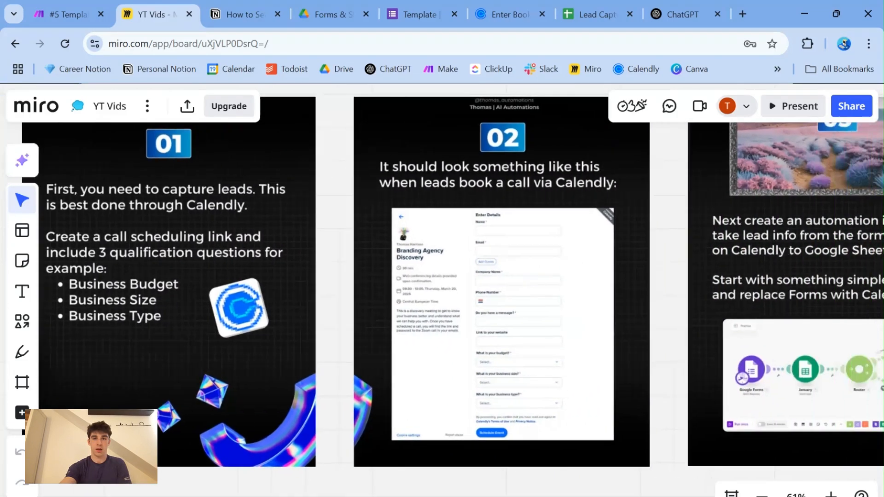
{"action": "scroll", "coordinate": [641, 341], "scroll_direction": "up", "scroll_amount": 2}
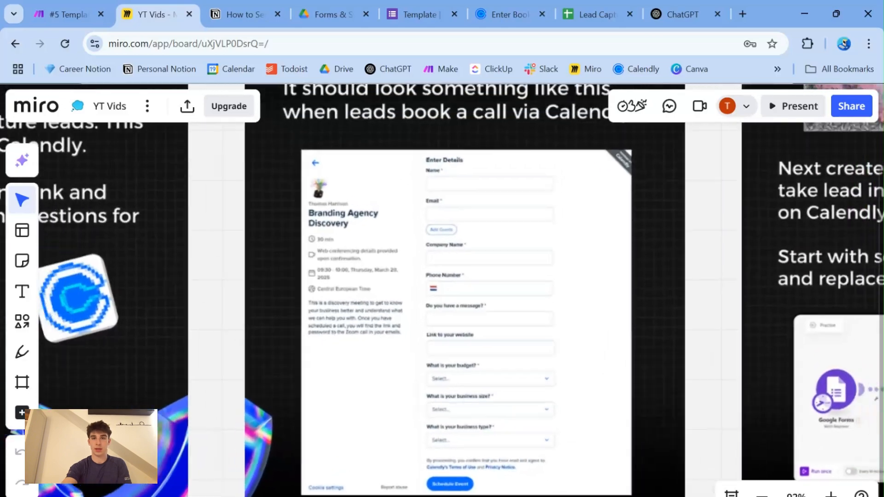
{"action": "scroll", "coordinate": [442, 294], "scroll_direction": "right", "scroll_amount": 8}
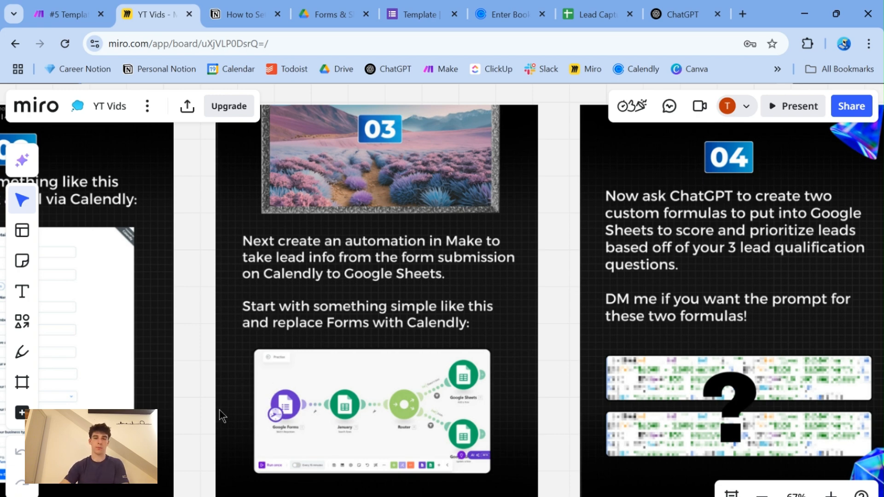
{"action": "scroll", "coordinate": [220, 414], "scroll_direction": "right", "scroll_amount": 10}
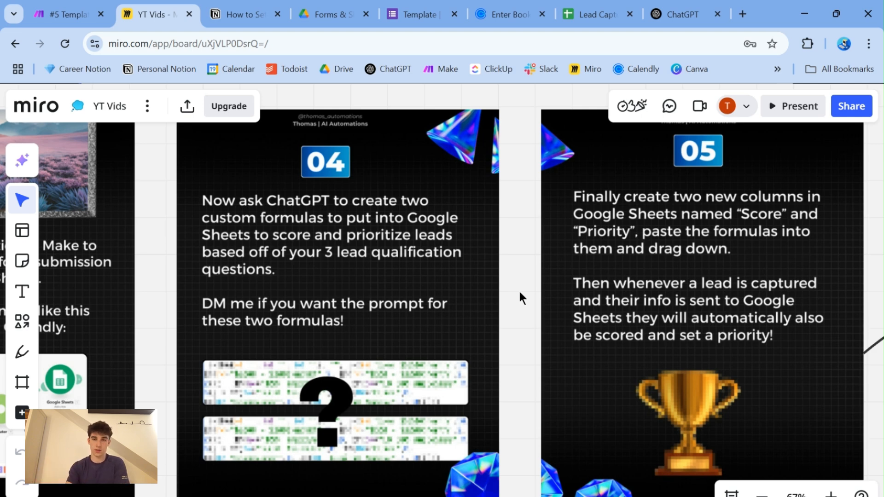
{"action": "scroll", "coordinate": [520, 293], "scroll_direction": "right", "scroll_amount": 6}
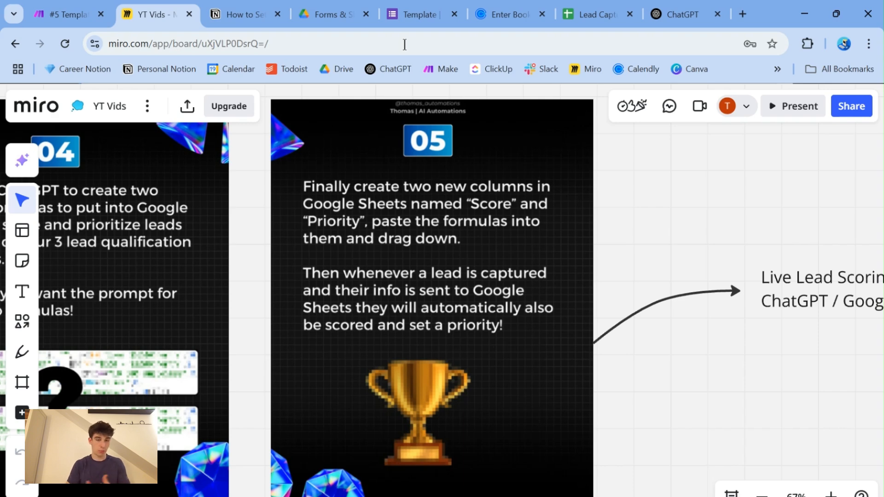
- Switch to the Calendly booking form and examine its fields, including the answer options for budget and business size
{"action": "left_click", "coordinate": [519, 12]}
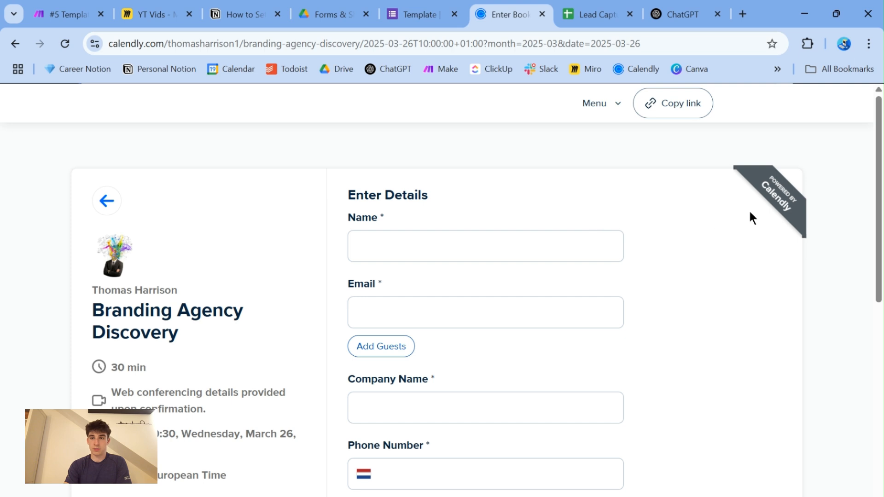
{"action": "scroll", "coordinate": [764, 249], "scroll_direction": "down", "scroll_amount": 2}
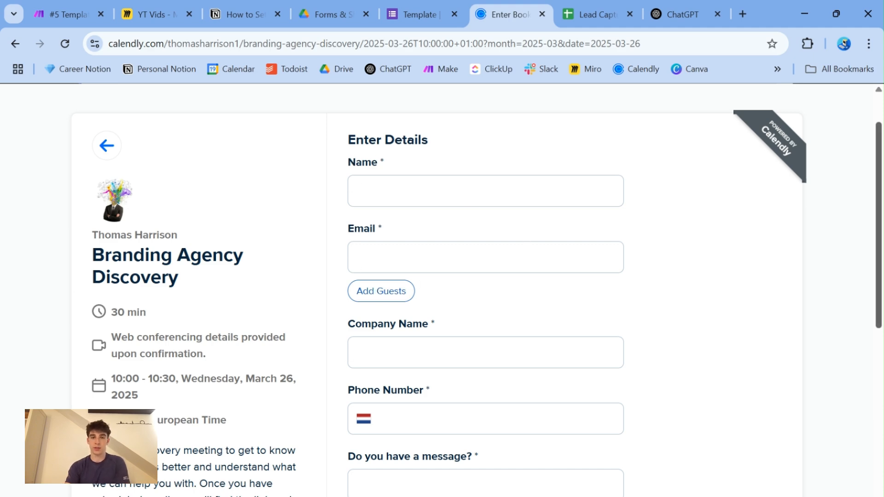
{"action": "scroll", "coordinate": [506, 231], "scroll_direction": "down", "scroll_amount": 8}
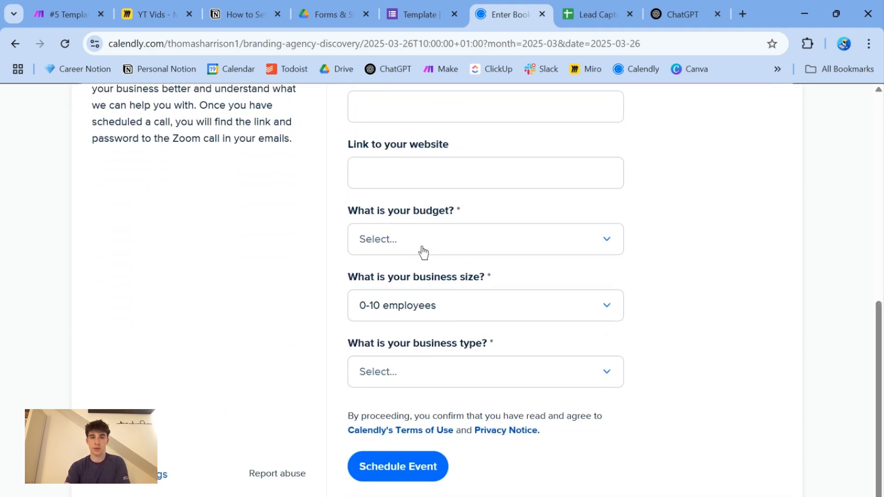
{"action": "left_click", "coordinate": [424, 252]}
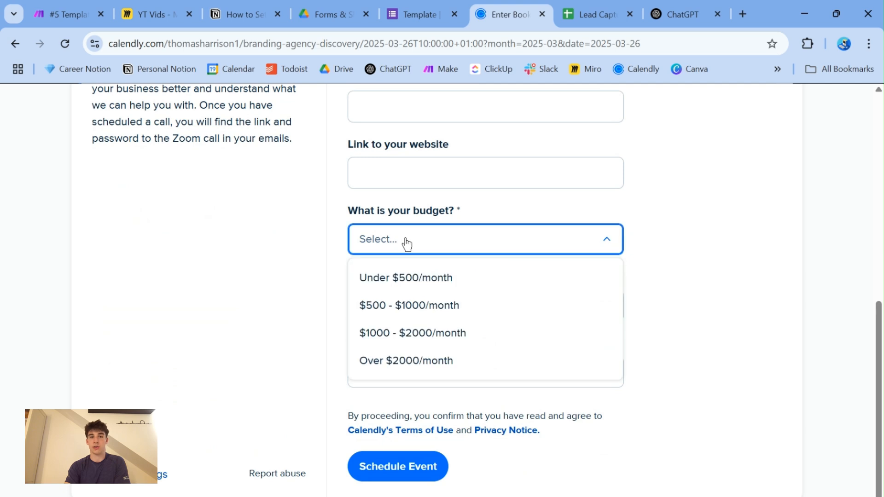
{"action": "left_click", "coordinate": [297, 268]}
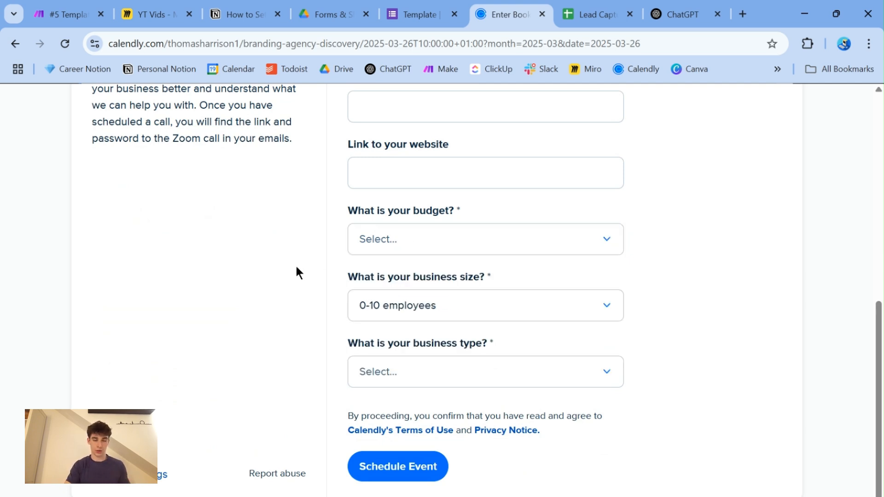
{"action": "left_click", "coordinate": [386, 310]}
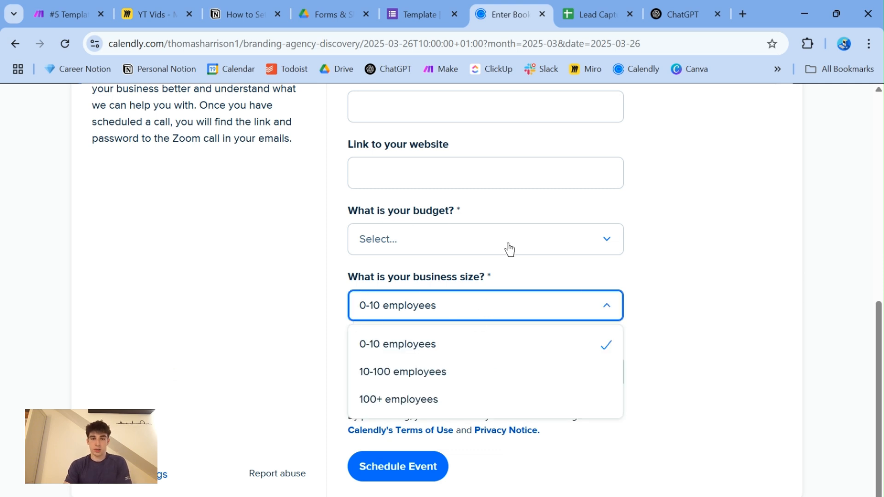
{"action": "left_click", "coordinate": [313, 322]}
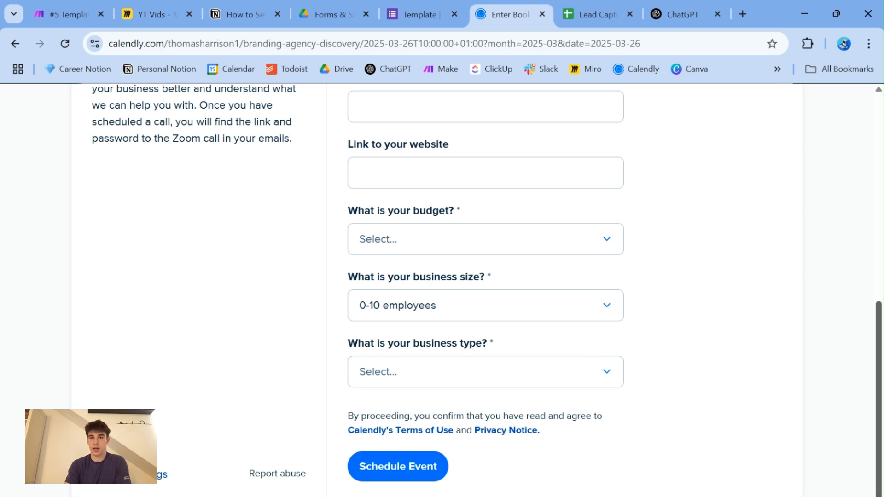
{"action": "scroll", "coordinate": [863, 357], "scroll_direction": "up", "scroll_amount": 3}
{"action": "scroll", "coordinate": [486, 290], "scroll_direction": "up", "scroll_amount": 6}
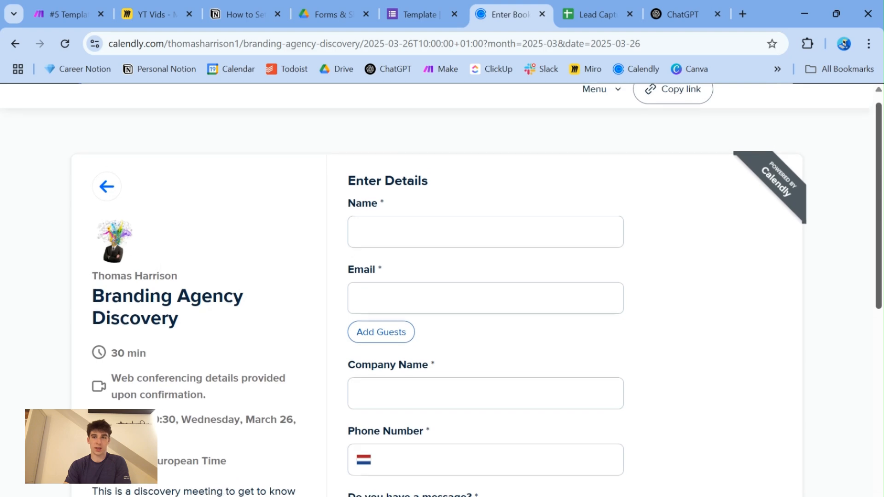
{"action": "scroll", "coordinate": [863, 352], "scroll_direction": "down", "scroll_amount": 9}
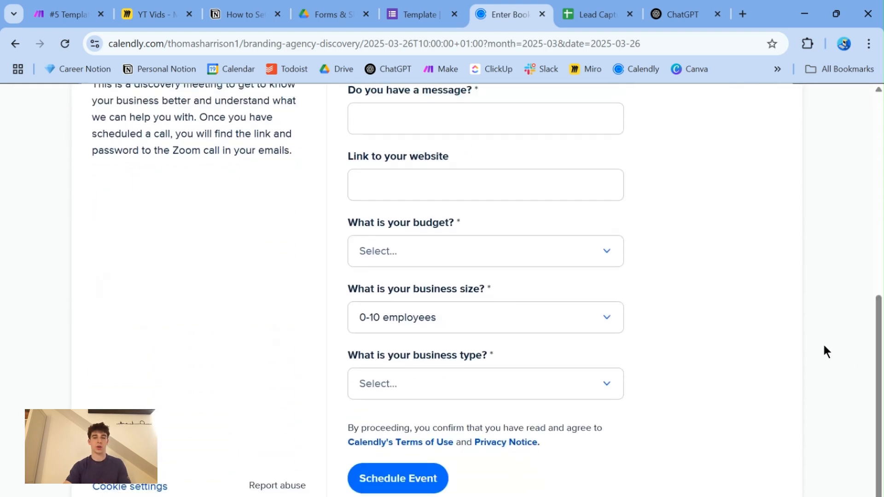
{"action": "left_click_drag", "start_coordinate": [879, 347], "coordinate": [878, 149]}
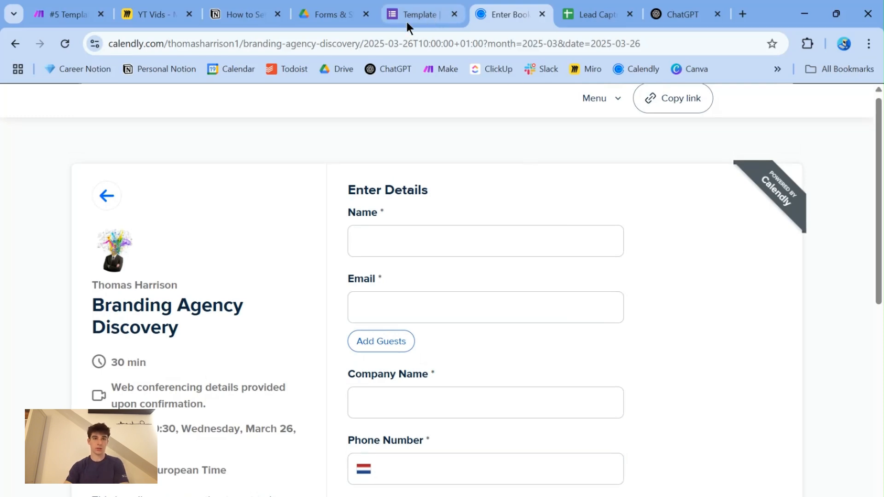
- Inspect the row 5 Score formula in the Lead Capture sheet and the ChatGPT prompt in the Notion lead scoring guide
{"action": "left_click", "coordinate": [591, 14]}
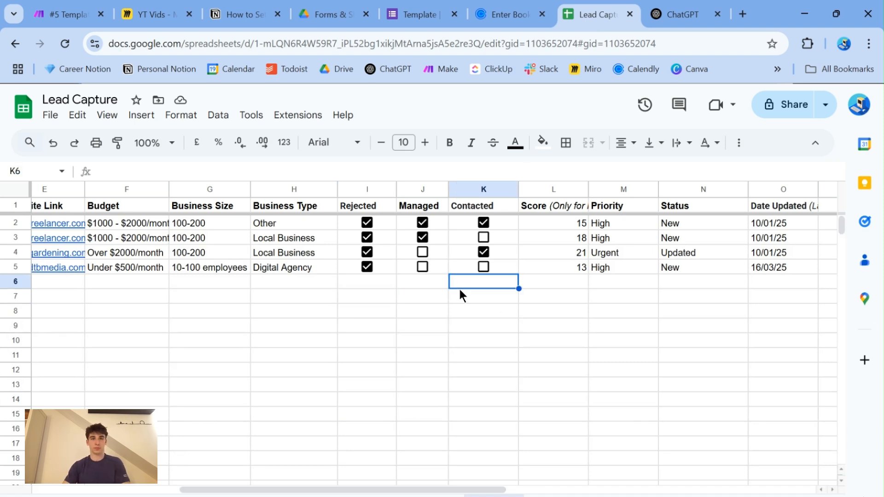
{"action": "left_click", "coordinate": [549, 273]}
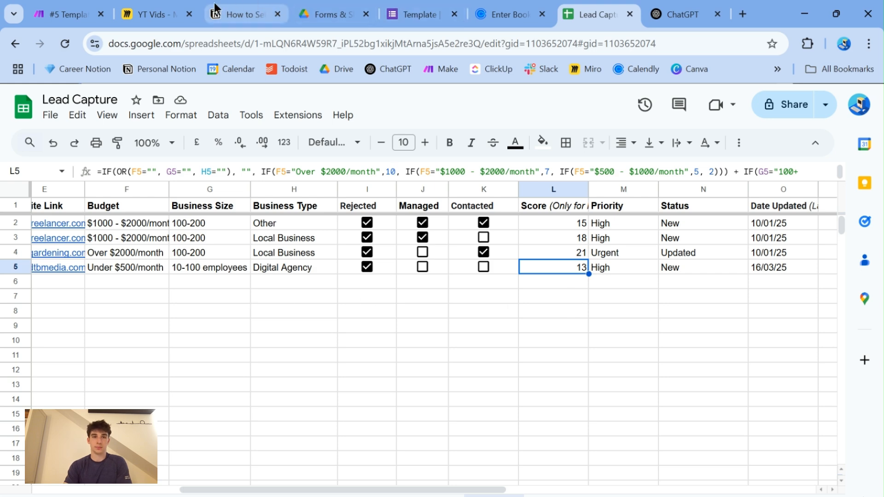
{"action": "left_click", "coordinate": [228, 14]}
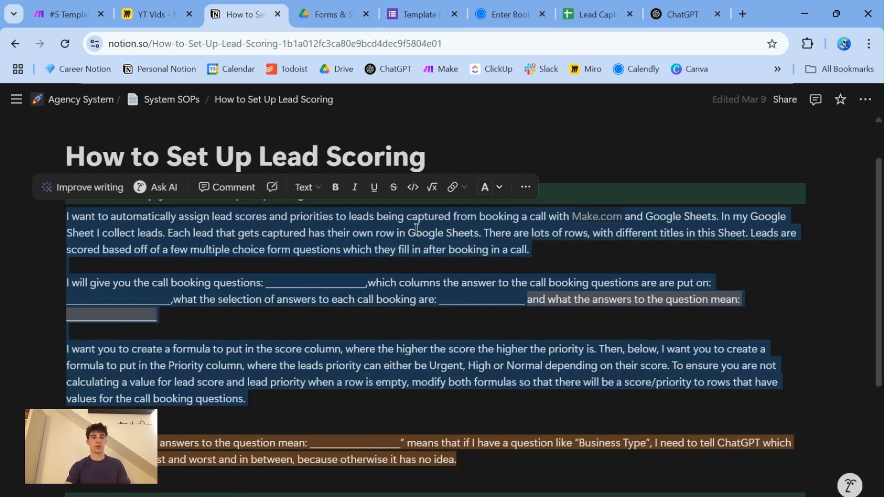
{"action": "left_click", "coordinate": [261, 413]}
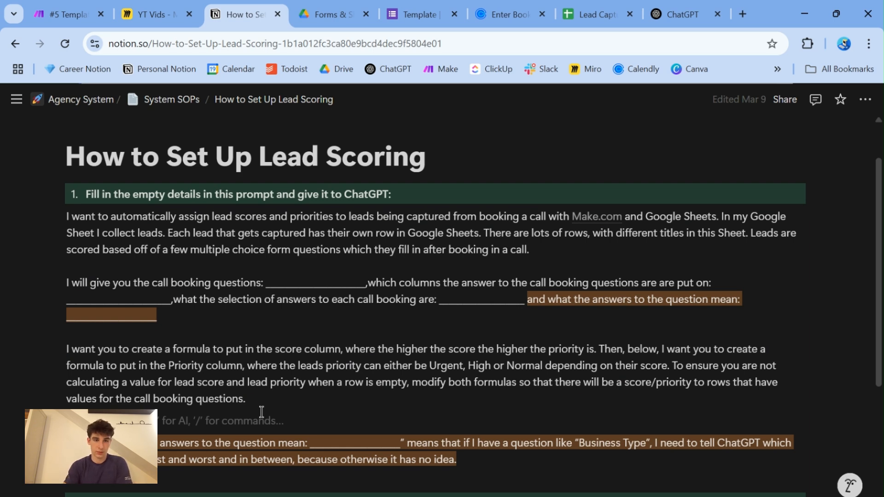
{"action": "key", "text": "Up"}
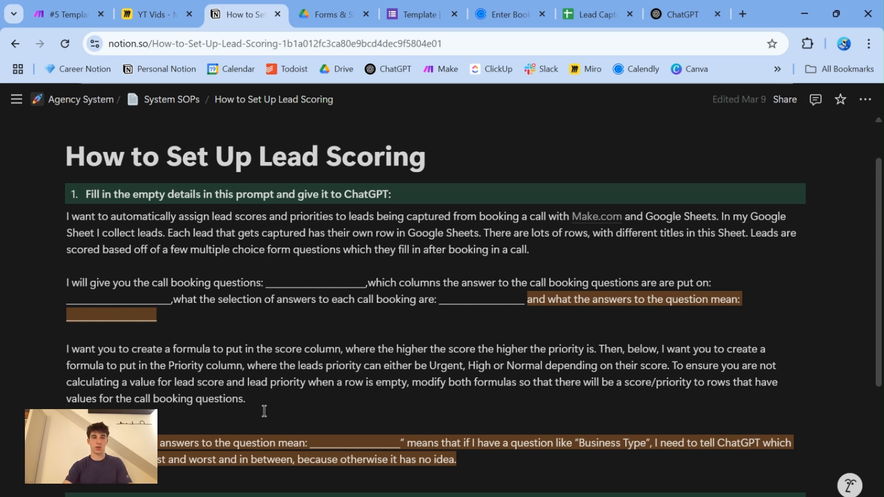
- Compare the lead columns in the Lead Capture sheet with the questions on the Calendly booking form
{"action": "left_click", "coordinate": [581, 14]}
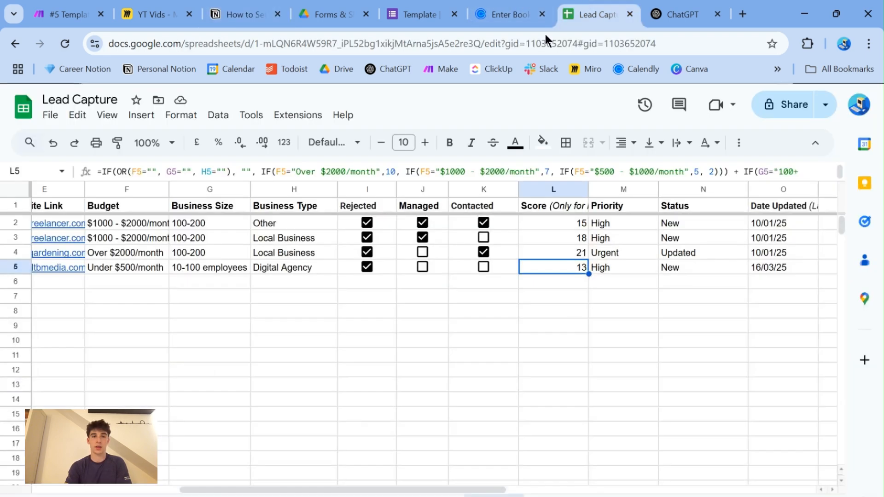
{"action": "left_click", "coordinate": [335, 357]}
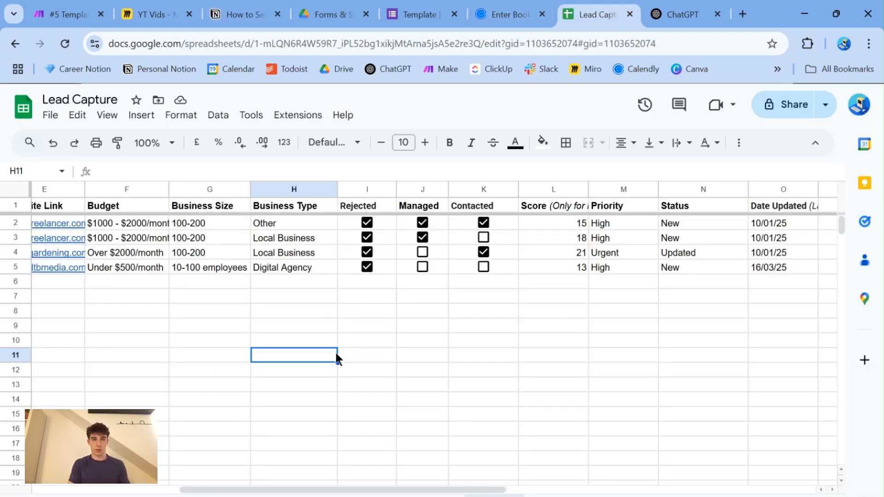
{"action": "left_click", "coordinate": [491, 15]}
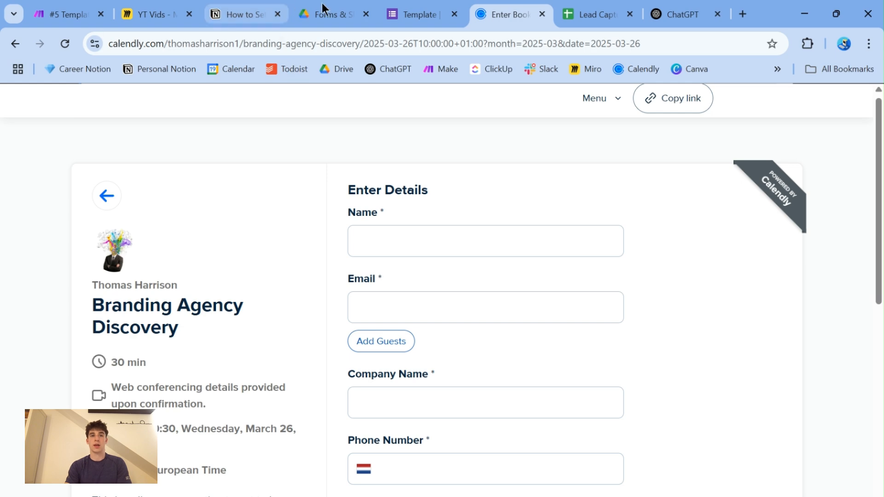
{"action": "left_click", "coordinate": [601, 18]}
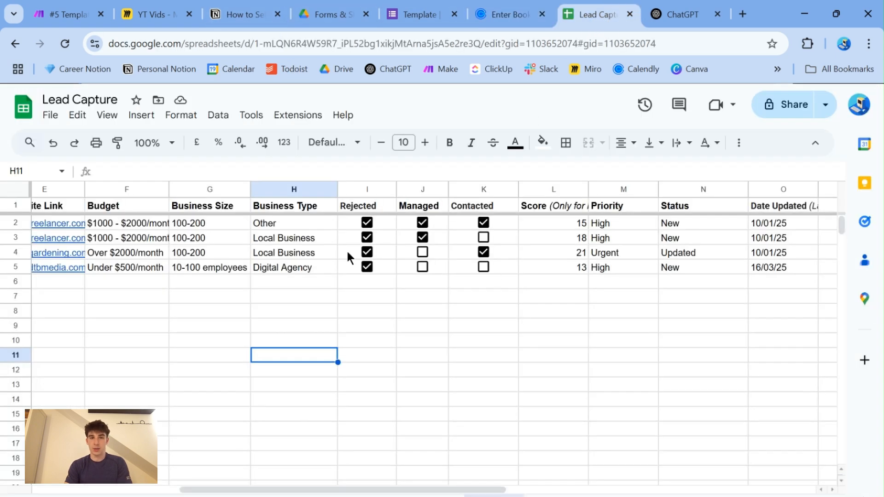
{"action": "left_click", "coordinate": [65, 284]}
- Switch to the Call Booking Intake scenario in Make and place its browser tab directly after the Miro board's
{"action": "left_click", "coordinate": [78, 8]}
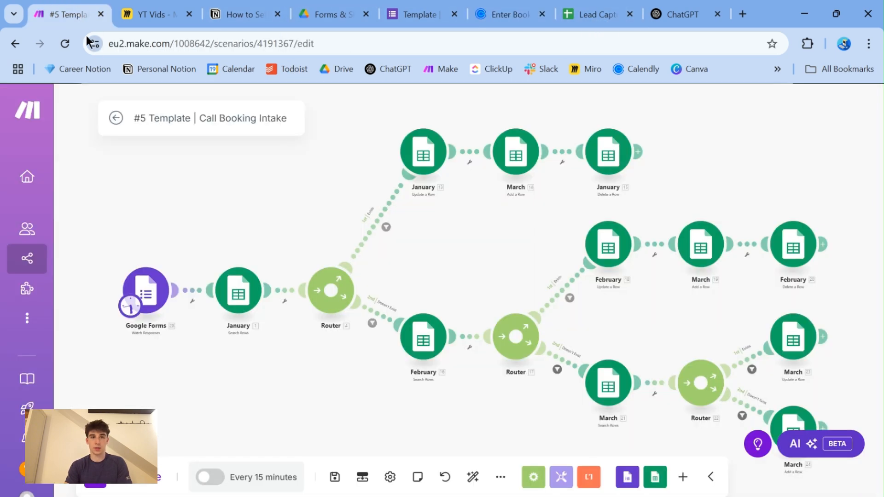
{"action": "left_click_drag", "start_coordinate": [78, 14], "coordinate": [158, 14]}
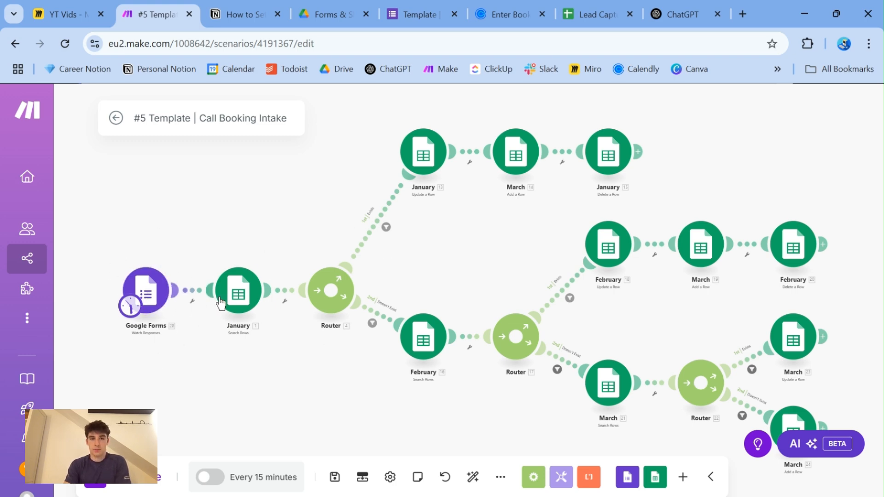
- Check the Lead Capture sheet against the module flow of the Call Booking Intake scenario in Make
{"action": "left_click", "coordinate": [596, 15]}
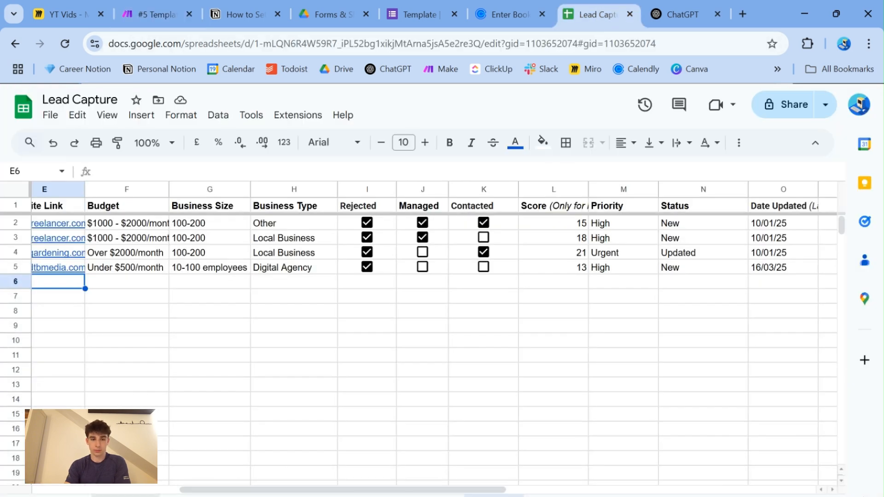
{"action": "left_click", "coordinate": [143, 15]}
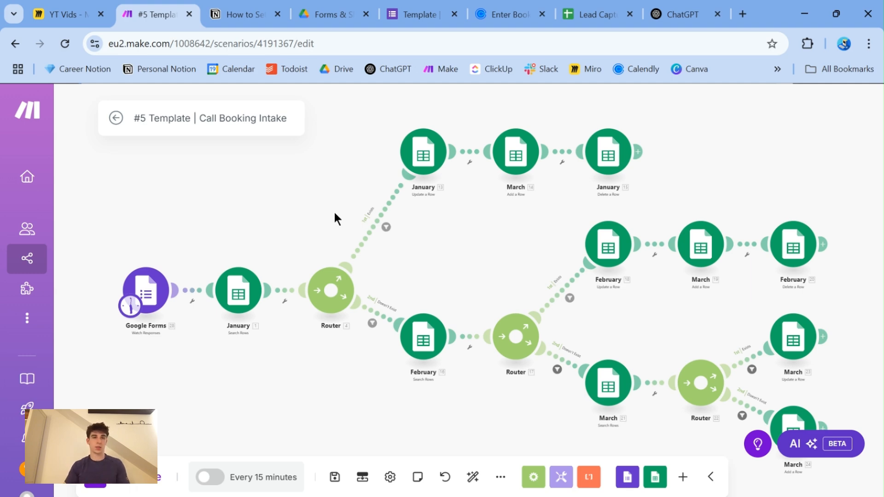
{"action": "left_click", "coordinate": [596, 15]}
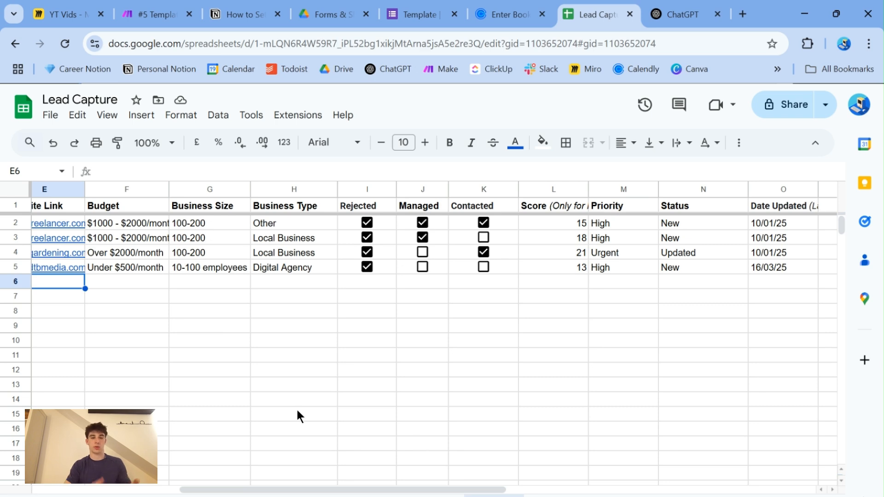
{"action": "left_click", "coordinate": [162, 14]}
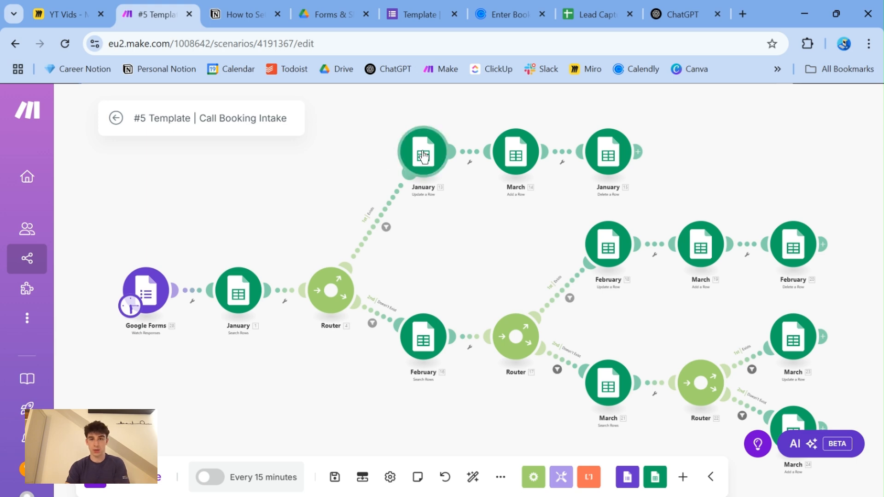
- Review the lead rows in the Lead Capture sheet alongside the January, February and March branches of the Make scenario
{"action": "left_click", "coordinate": [580, 18]}
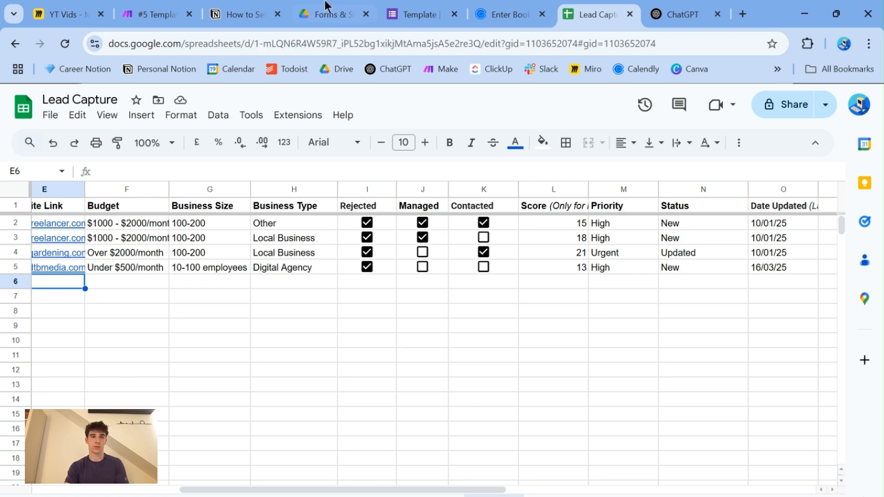
{"action": "left_click", "coordinate": [158, 15]}
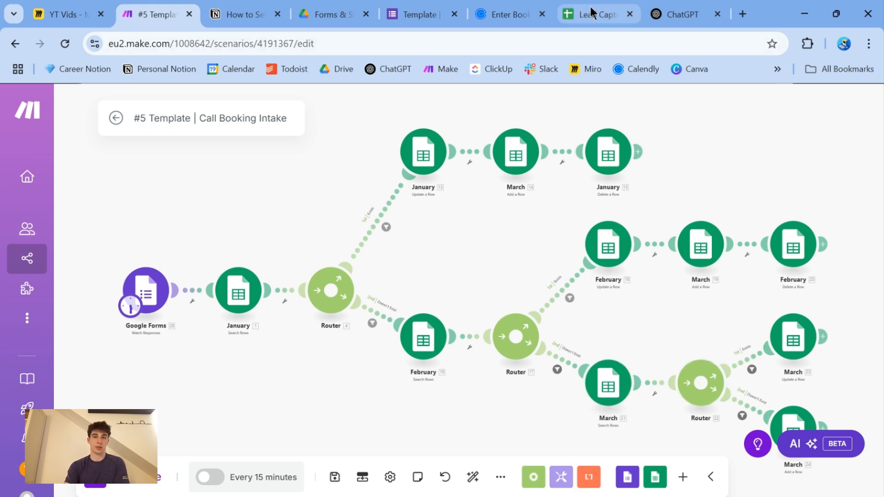
{"action": "left_click", "coordinate": [593, 12]}
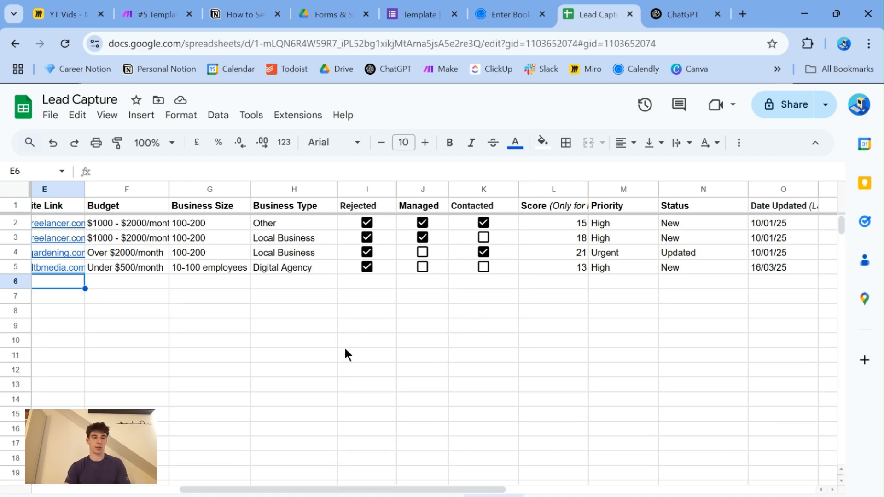
{"action": "left_click", "coordinate": [143, 14]}
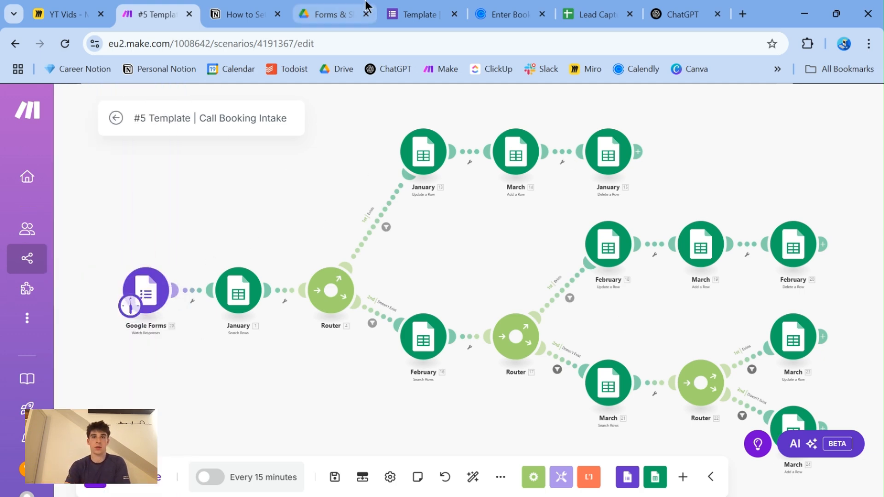
- Examine the fill-in paragraph of the ChatGPT prompt in the Notion lead scoring guide, highlighting its blanks for questions, columns and answers
{"action": "left_click", "coordinate": [264, 15]}
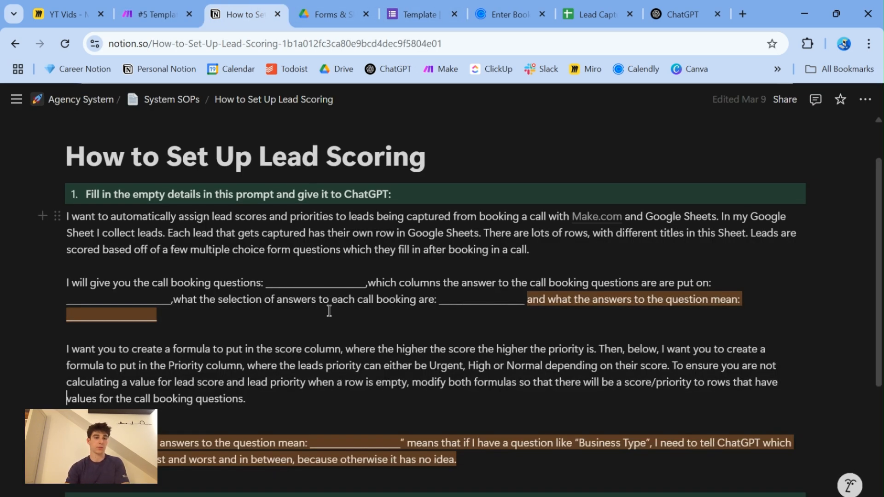
{"action": "left_click_drag", "start_coordinate": [66, 282], "coordinate": [183, 312]}
{"action": "left_click", "coordinate": [183, 312]}
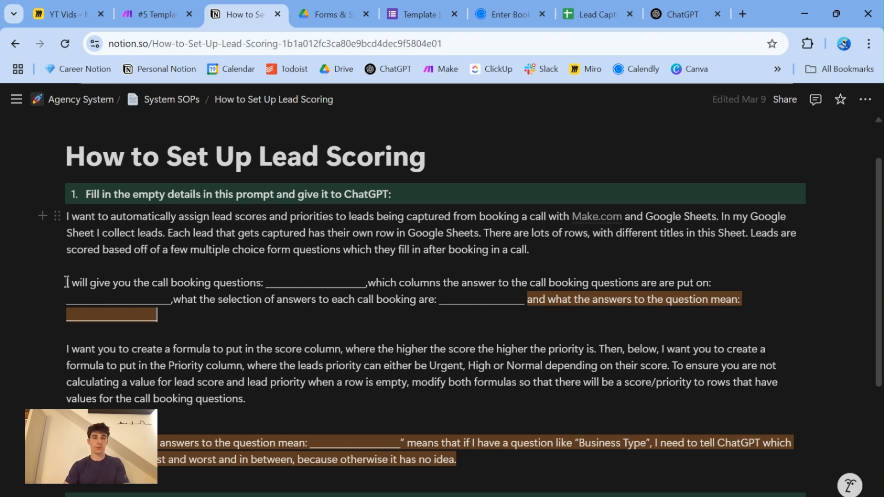
{"action": "left_click_drag", "start_coordinate": [183, 317], "coordinate": [67, 279]}
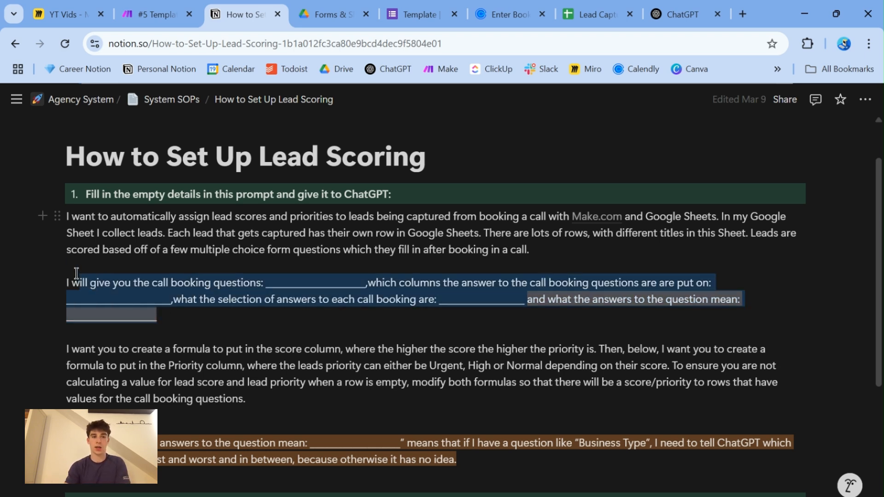
{"action": "left_click", "coordinate": [191, 319]}
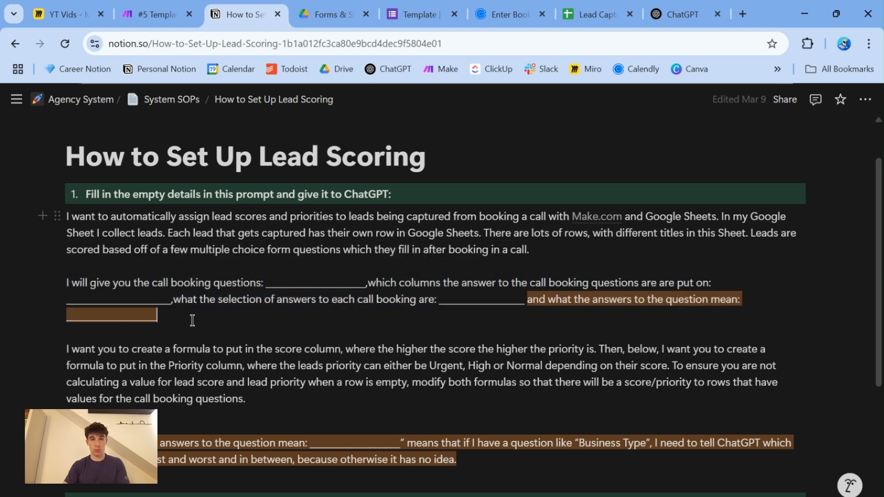
- Look up the budget, business size and business type questions on the Calendly booking form
{"action": "left_click", "coordinate": [499, 15]}
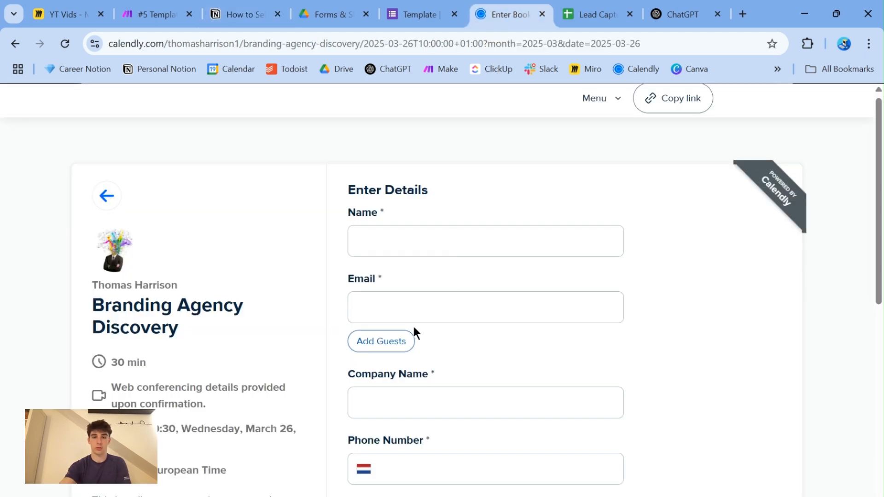
{"action": "scroll", "coordinate": [414, 328], "scroll_direction": "down", "scroll_amount": 9}
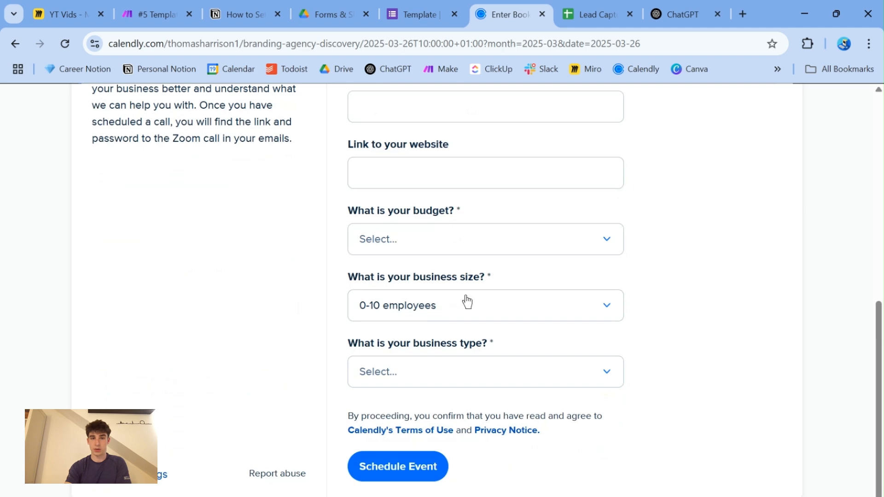
{"action": "left_click_drag", "start_coordinate": [349, 211], "coordinate": [448, 211]}
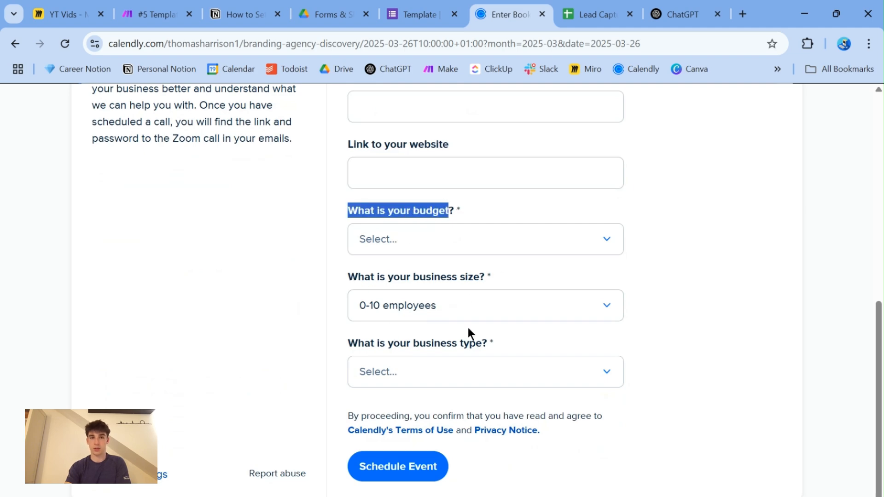
- Compare the prompt's blank for answer columns with the Budget, Business Size and Business Type columns in the Lead Capture sheet
{"action": "left_click", "coordinate": [244, 14]}
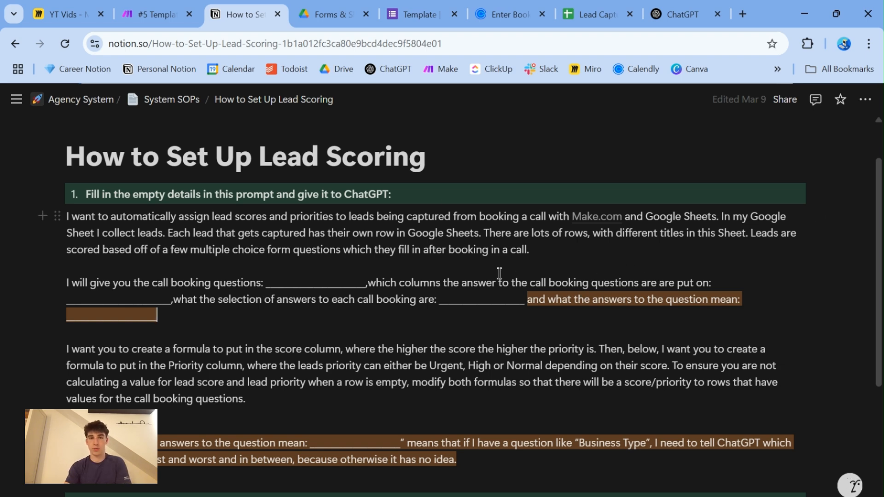
{"action": "left_click", "coordinate": [588, 7]}
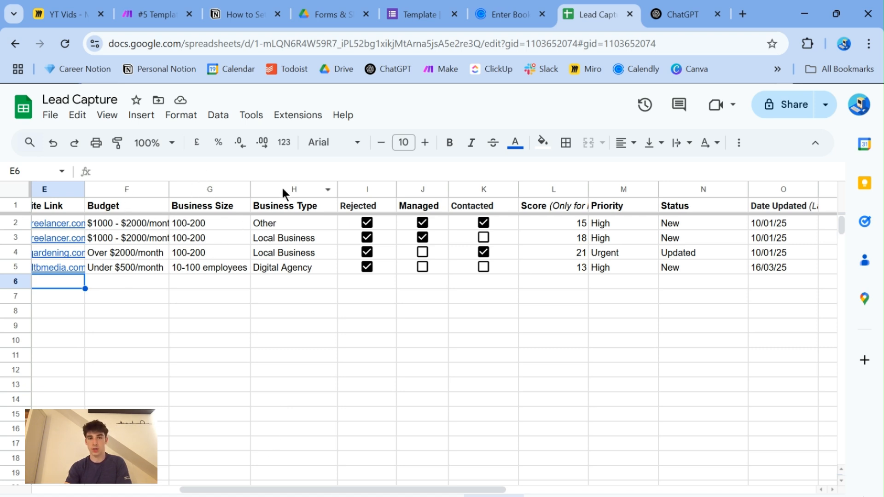
{"action": "left_click", "coordinate": [174, 9]}
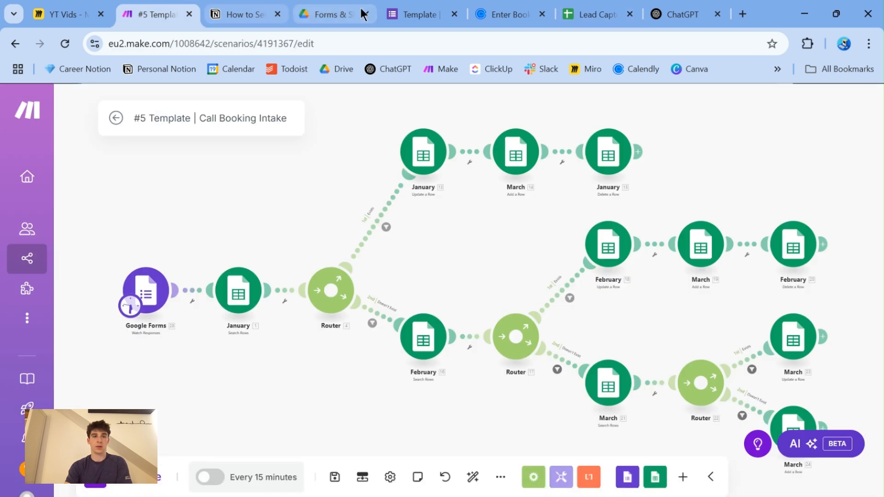
{"action": "left_click", "coordinate": [232, 9]}
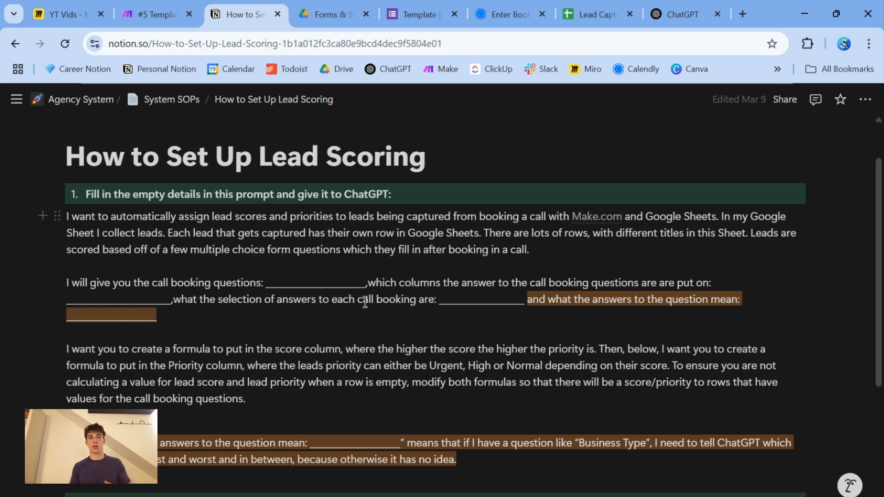
- View the answer options for the budget and business size questions on the Calendly booking form
{"action": "left_click", "coordinate": [416, 15]}
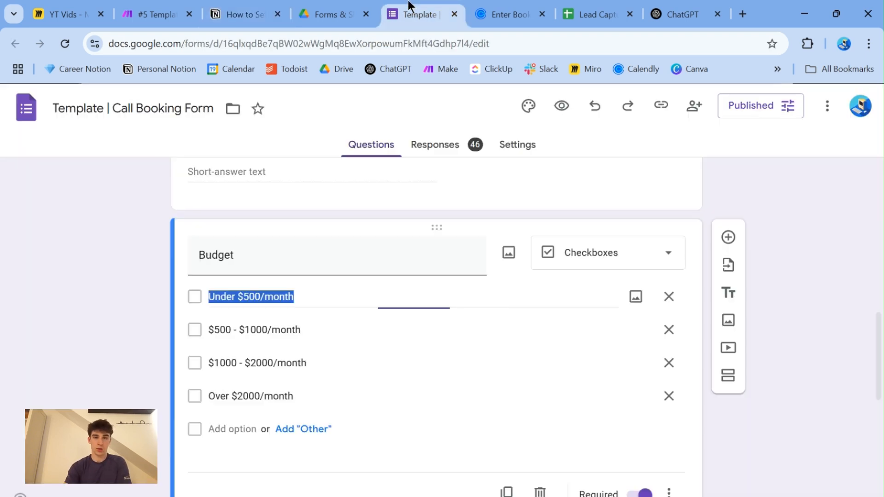
{"action": "left_click", "coordinate": [488, 16]}
{"action": "left_click", "coordinate": [436, 243]}
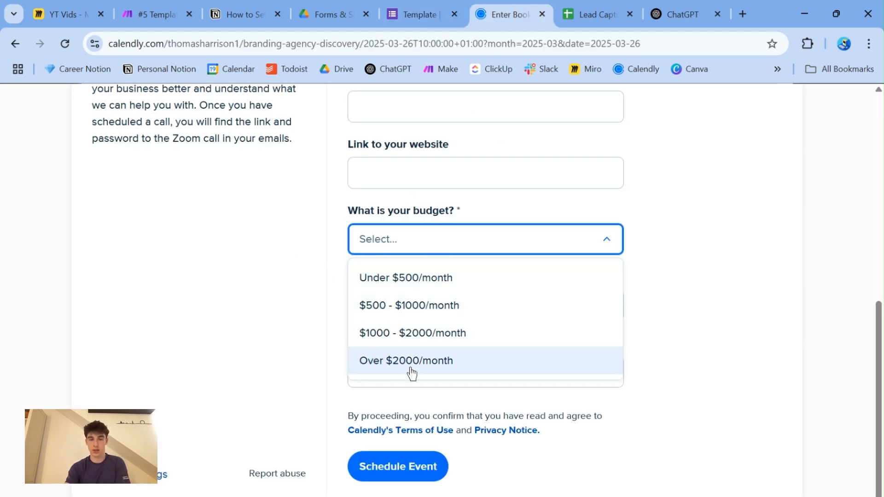
{"action": "left_click", "coordinate": [313, 354]}
{"action": "left_click", "coordinate": [408, 319]}
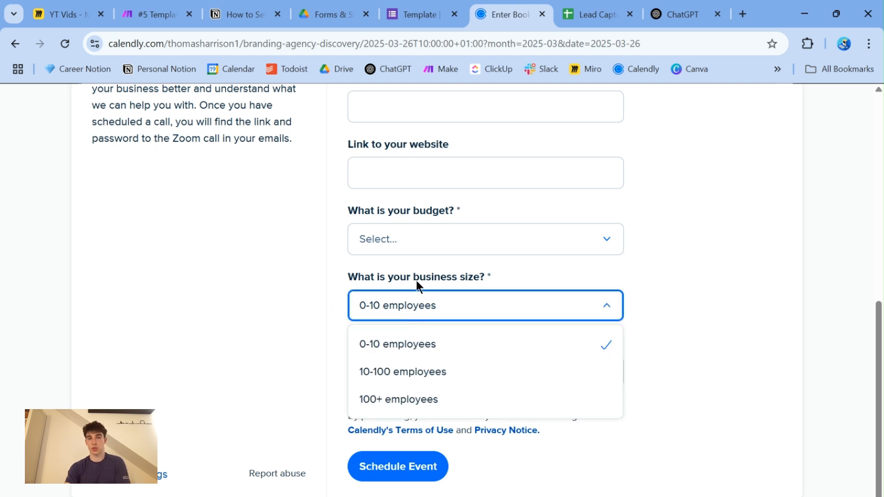
{"action": "left_click", "coordinate": [322, 418]}
- Check the prompt's answer-meaning blank in Notion against the business type options on the Calendly booking form
{"action": "left_click", "coordinate": [168, 14]}
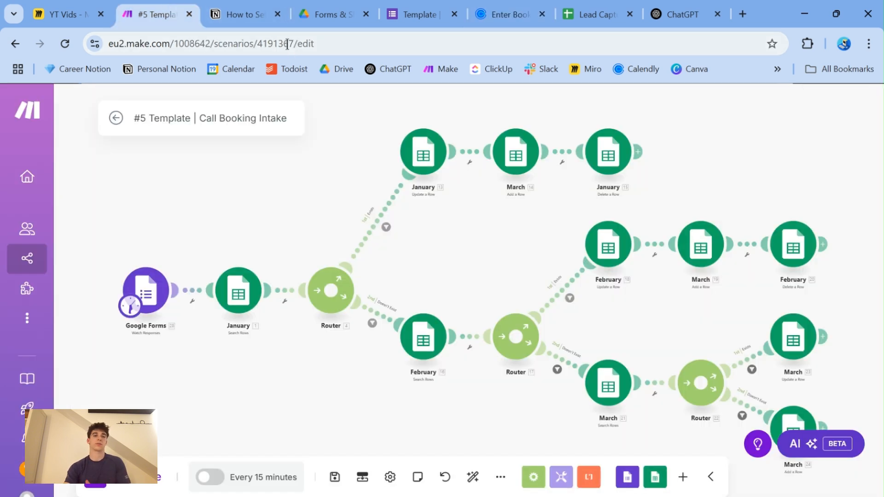
{"action": "left_click", "coordinate": [234, 15]}
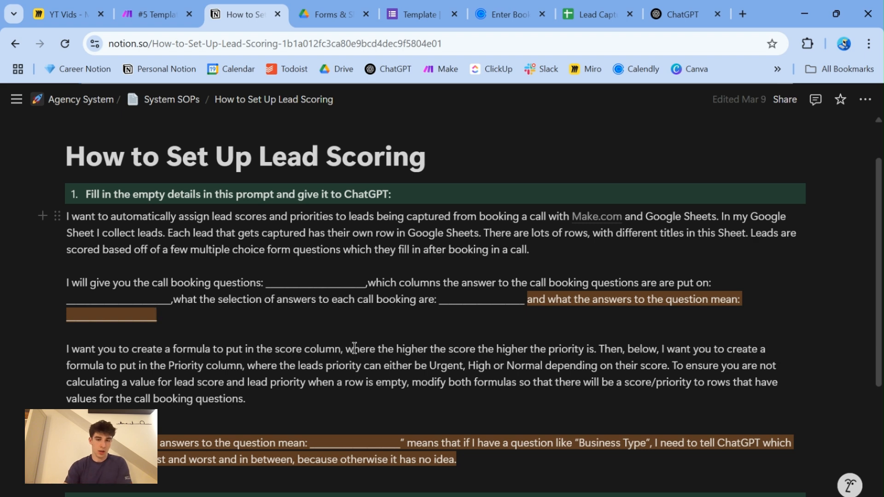
{"action": "left_click", "coordinate": [493, 27]}
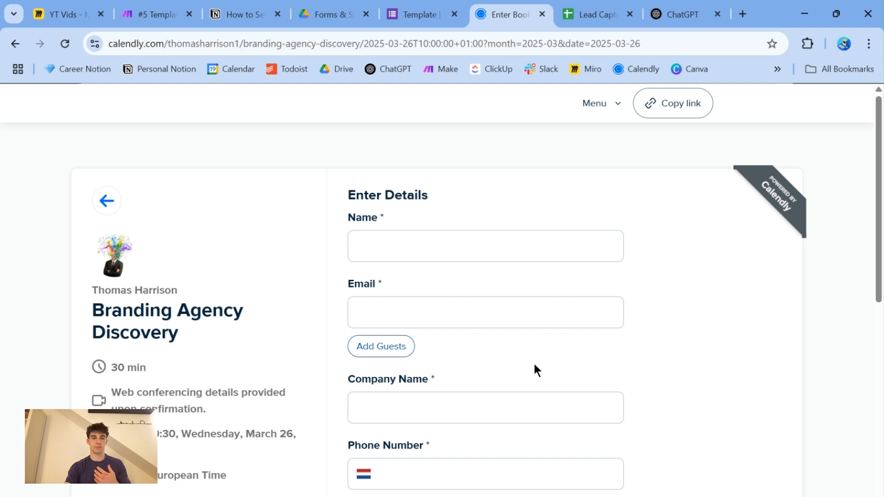
{"action": "left_click", "coordinate": [228, 15]}
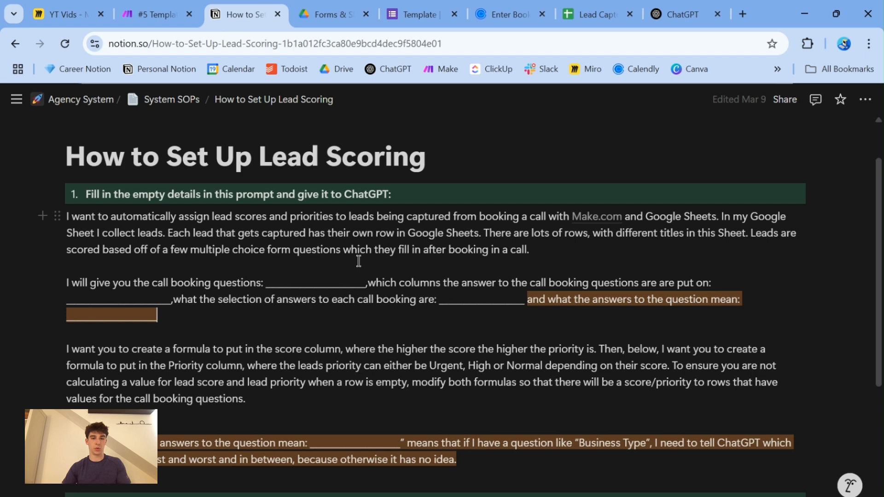
{"action": "left_click", "coordinate": [509, 14]}
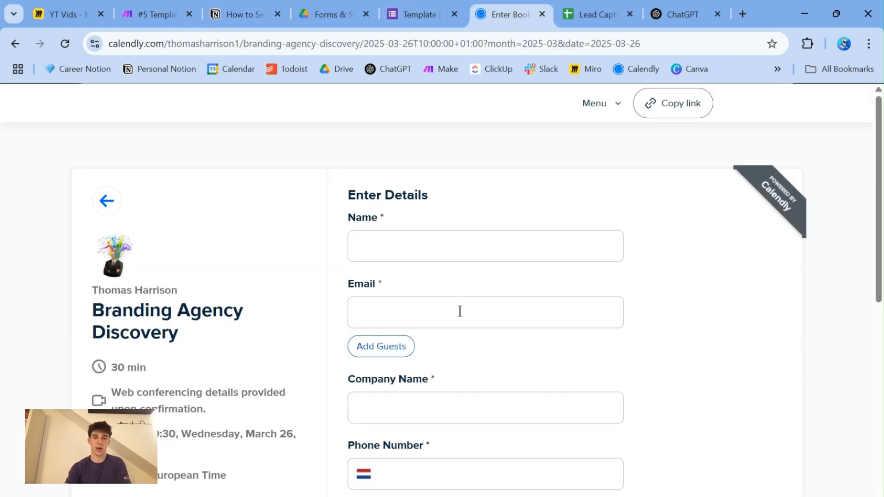
{"action": "scroll", "coordinate": [442, 290], "scroll_direction": "down", "scroll_amount": 10}
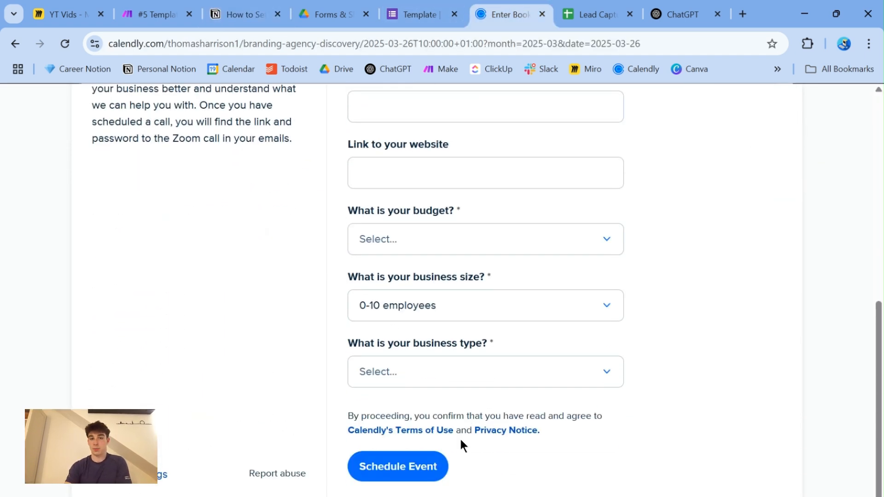
{"action": "left_click", "coordinate": [431, 377]}
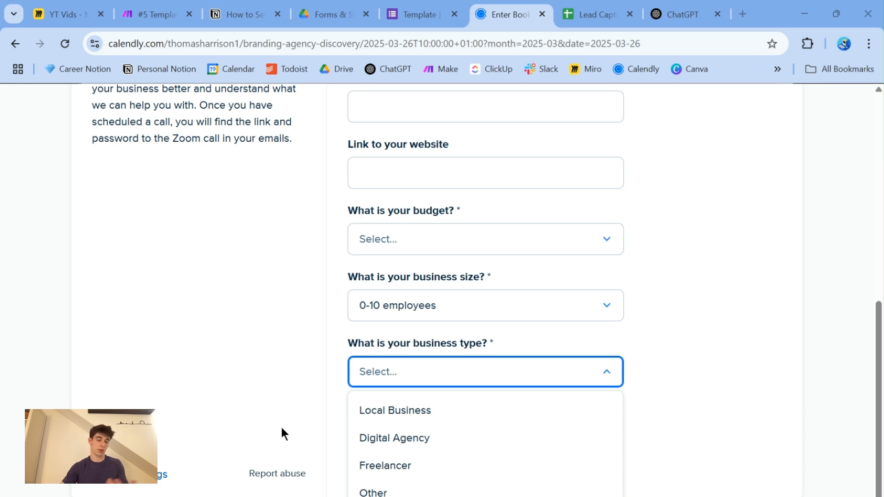
{"action": "left_click", "coordinate": [409, 371]}
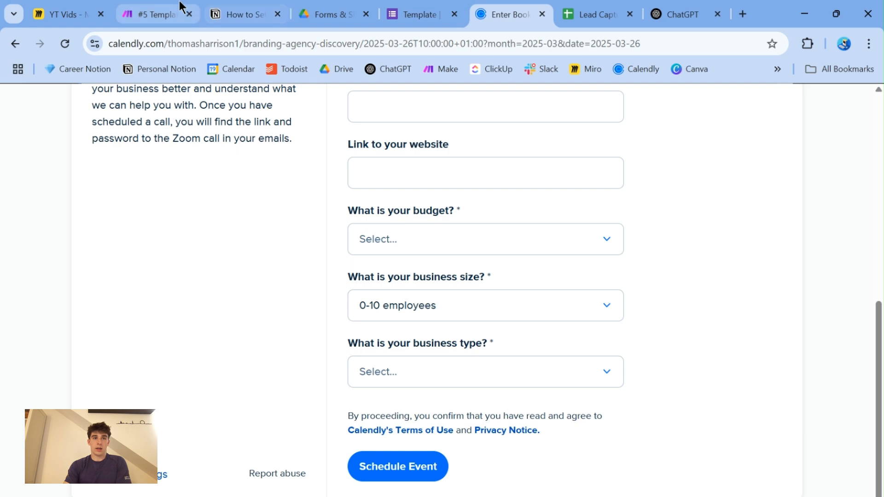
- Read the prompt paragraph in Notion requesting score and priority formulas, highlighting the Urgent, High or Normal levels and the empty-row instruction
{"action": "left_click", "coordinate": [244, 13]}
{"action": "left_click_drag", "start_coordinate": [69, 349], "coordinate": [234, 366]}
{"action": "left_click", "coordinate": [200, 367]}
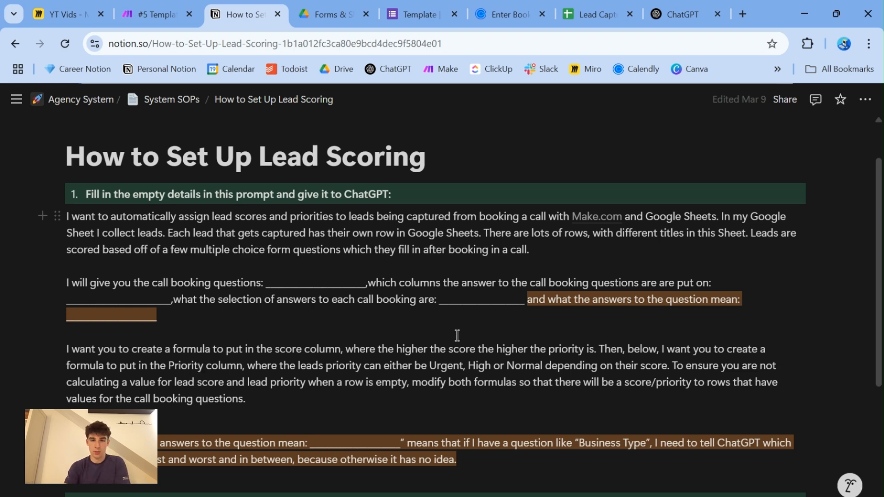
{"action": "left_click_drag", "start_coordinate": [369, 366], "coordinate": [663, 364]}
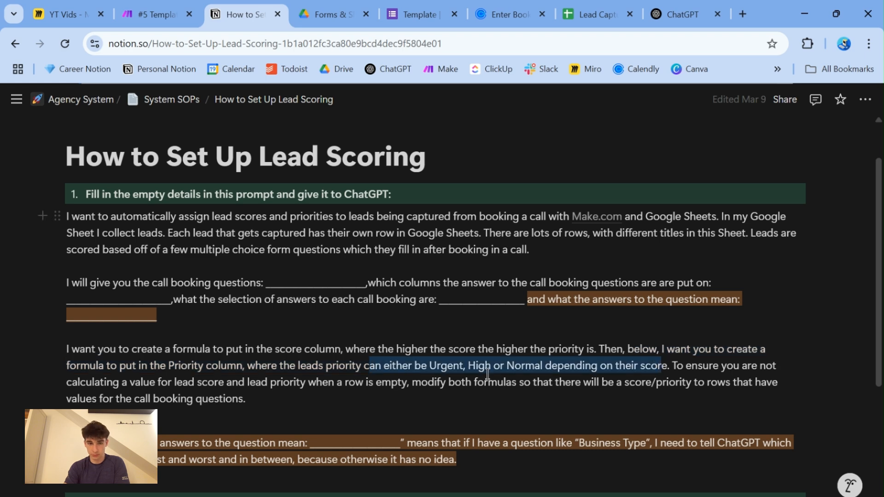
{"action": "left_click_drag", "start_coordinate": [305, 403], "coordinate": [672, 366]}
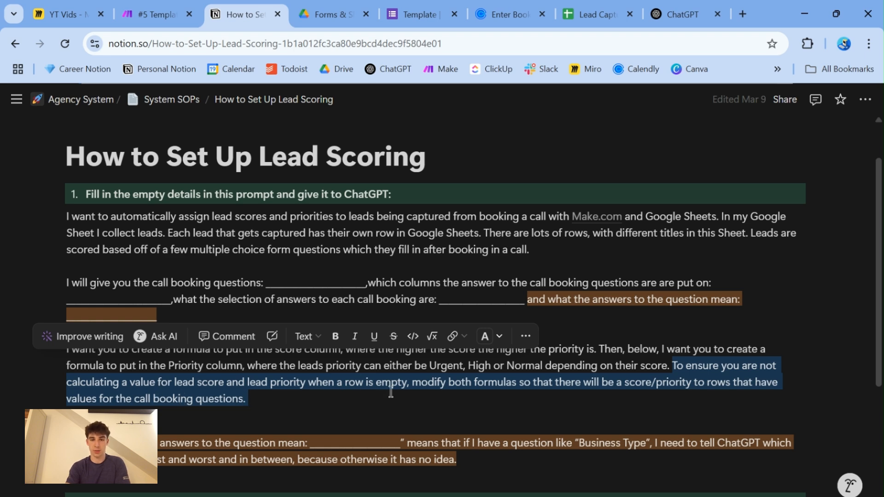
{"action": "left_click", "coordinate": [369, 397]}
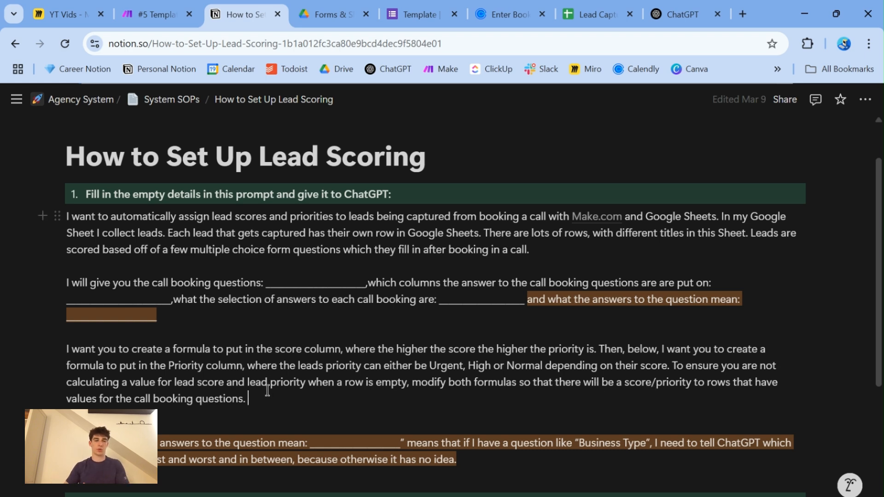
- Fill the Score formula from L5 down to L9 in the Lead Capture sheet and return to the Notion lead scoring guide
{"action": "left_click", "coordinate": [570, 20]}
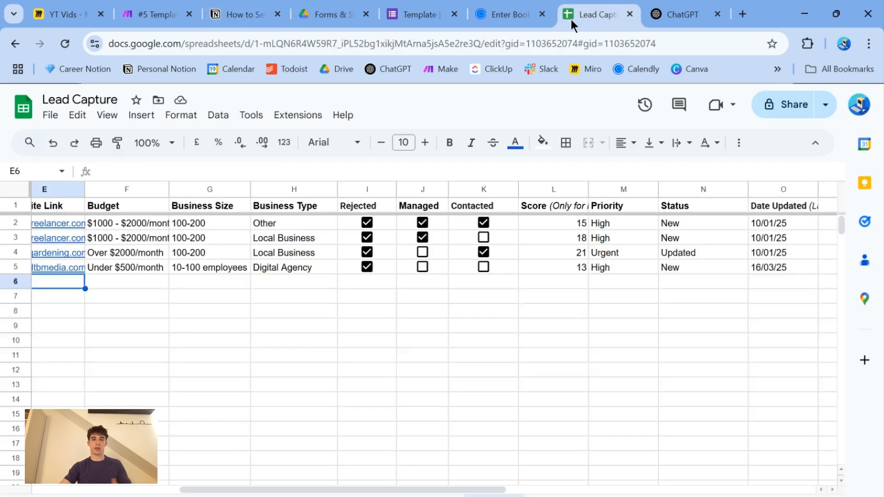
{"action": "left_click", "coordinate": [552, 281]}
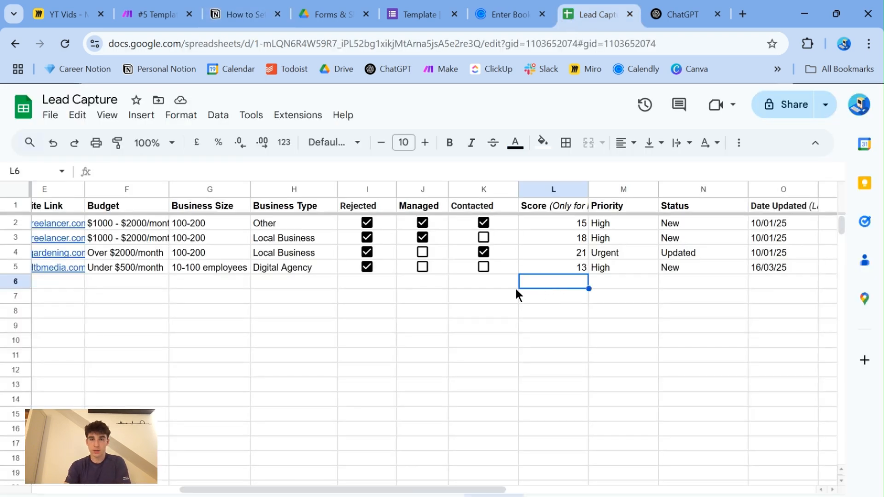
{"action": "left_click", "coordinate": [533, 266]}
{"action": "left_click_drag", "start_coordinate": [589, 273], "coordinate": [587, 330]}
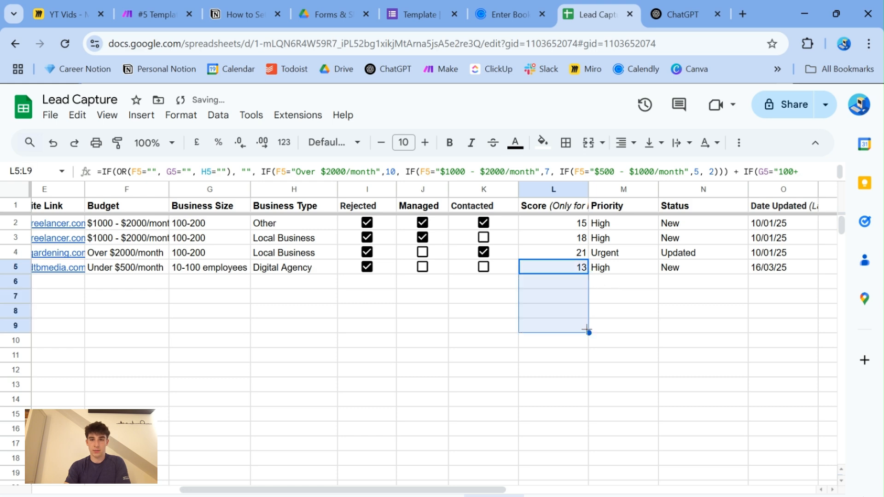
{"action": "left_click", "coordinate": [542, 281]}
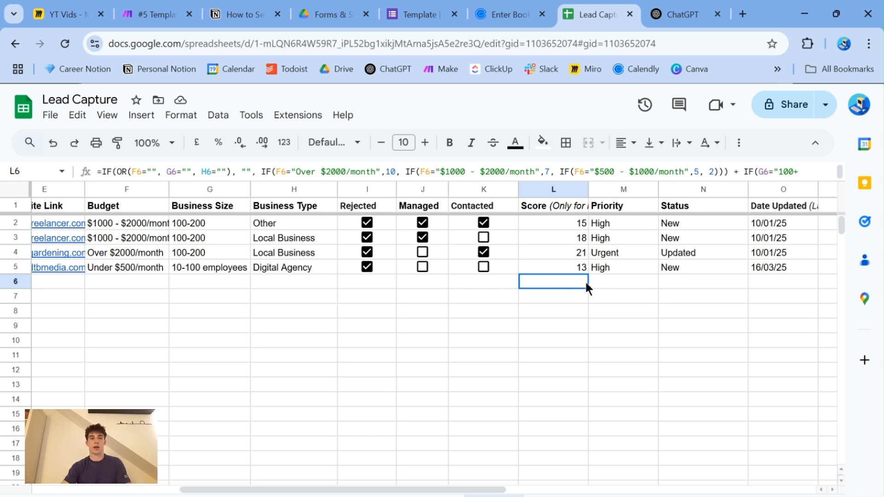
{"action": "left_click", "coordinate": [264, 10]}
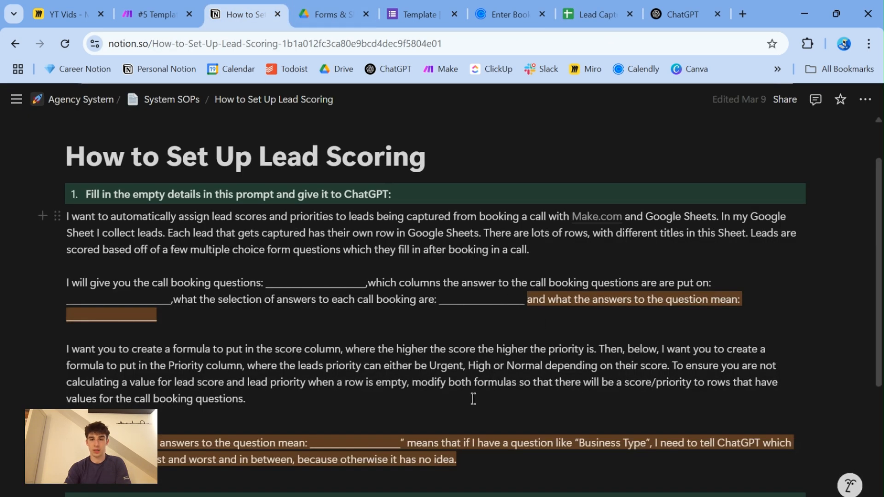
- Highlight the prompt's empty-row instruction in Notion and compare it with the blank L6 Score cell and the F5:H5 answers in the Lead Capture sheet
{"action": "left_click_drag", "start_coordinate": [473, 399], "coordinate": [673, 365]}
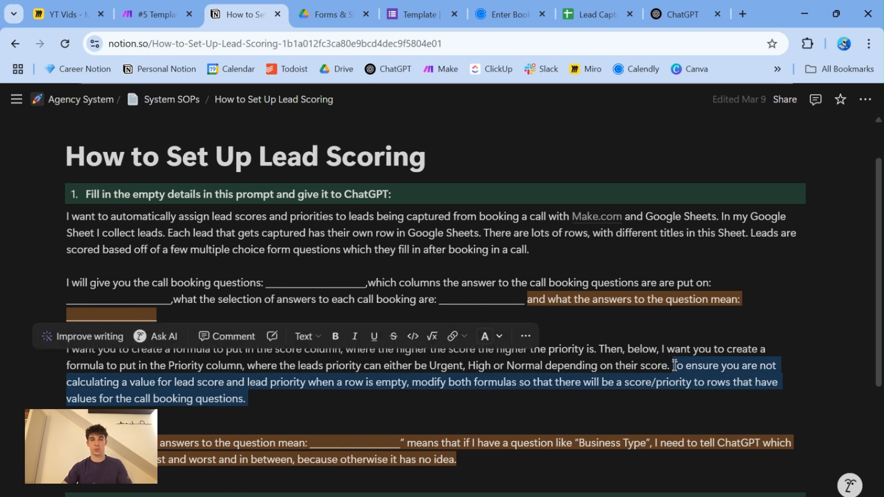
{"action": "left_click", "coordinate": [598, 13]}
{"action": "left_click", "coordinate": [468, 282]}
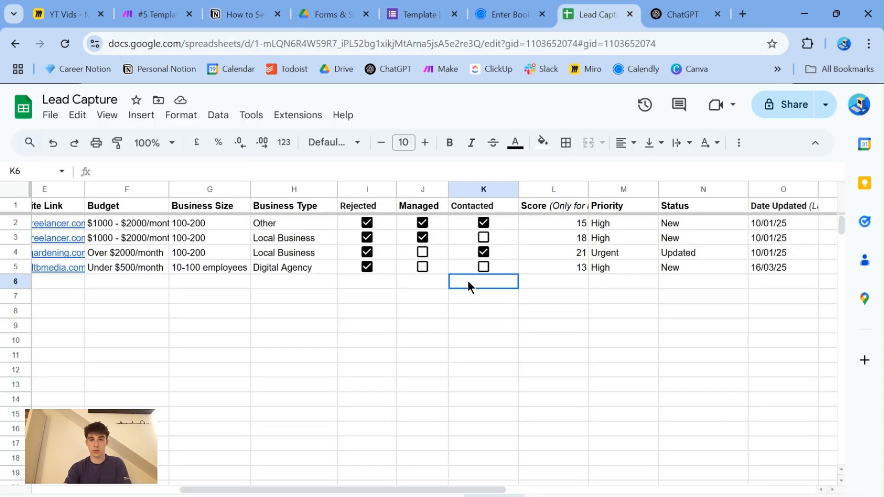
{"action": "left_click", "coordinate": [556, 280]}
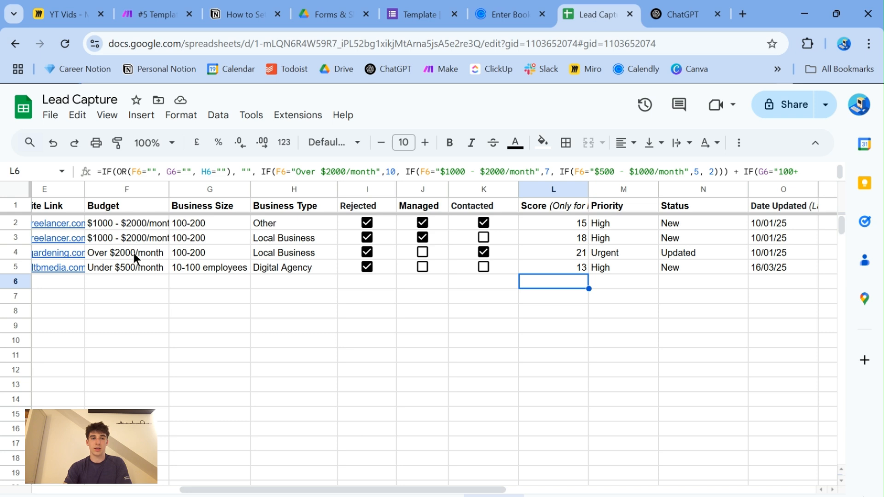
{"action": "left_click_drag", "start_coordinate": [128, 268], "coordinate": [288, 271]}
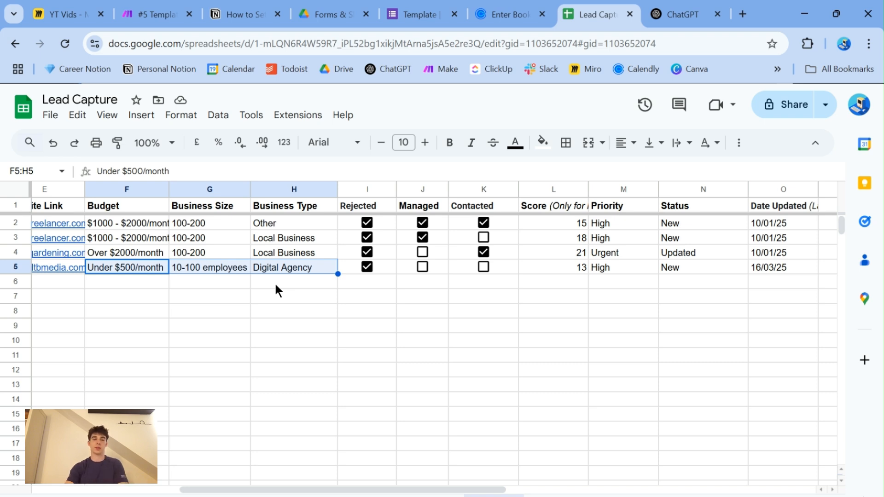
{"action": "left_click", "coordinate": [571, 282]}
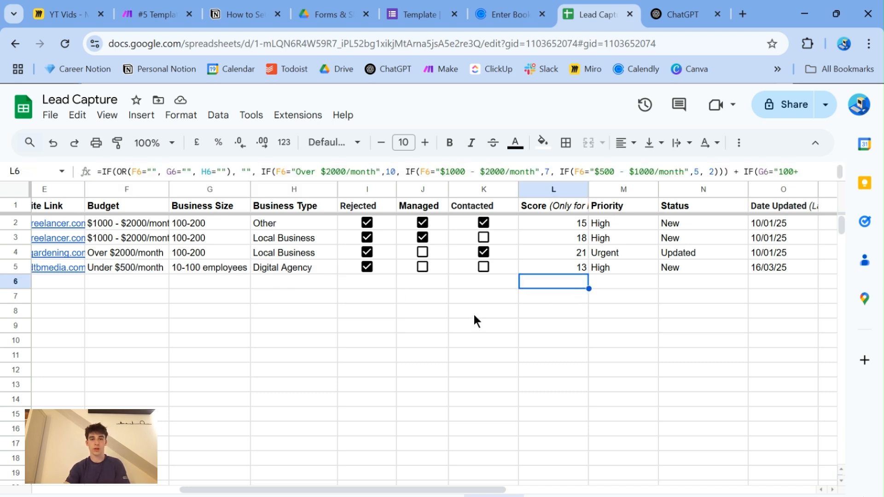
- Copy the full lead scoring prompt from the Notion guide into a new ChatGPT message
{"action": "left_click", "coordinate": [225, 13]}
{"action": "left_click", "coordinate": [299, 400]}
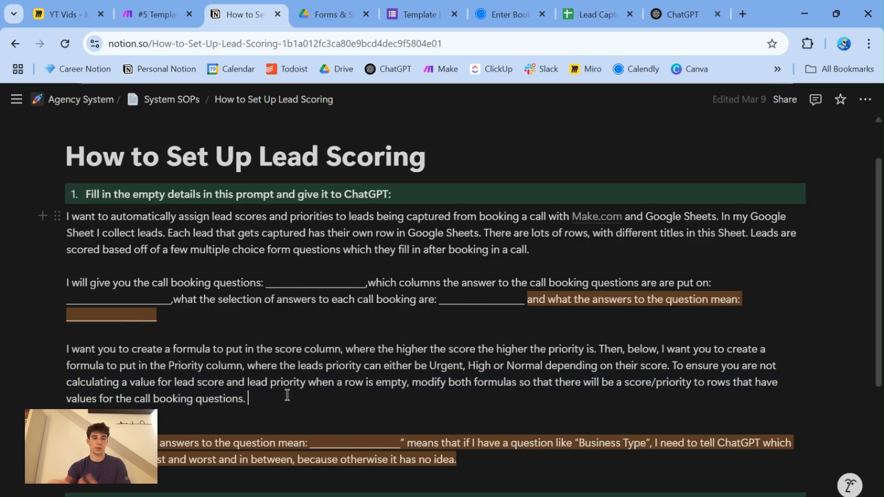
{"action": "left_click_drag", "start_coordinate": [250, 399], "coordinate": [65, 218]}
{"action": "left_click", "coordinate": [677, 15]}
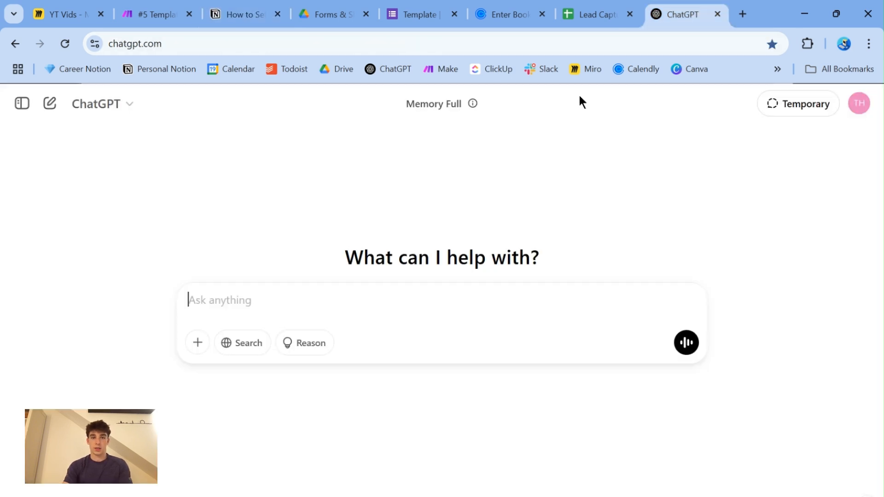
{"action": "key", "text": "ctrl+v"}
- Fill the prompt's blanks with the budget, size and type questions, columns F–H, answer options and ranking Local Business, Other, Freelancer, Digital Agency, and send it
{"action": "scroll", "coordinate": [426, 307], "scroll_direction": "down", "scroll_amount": 3}
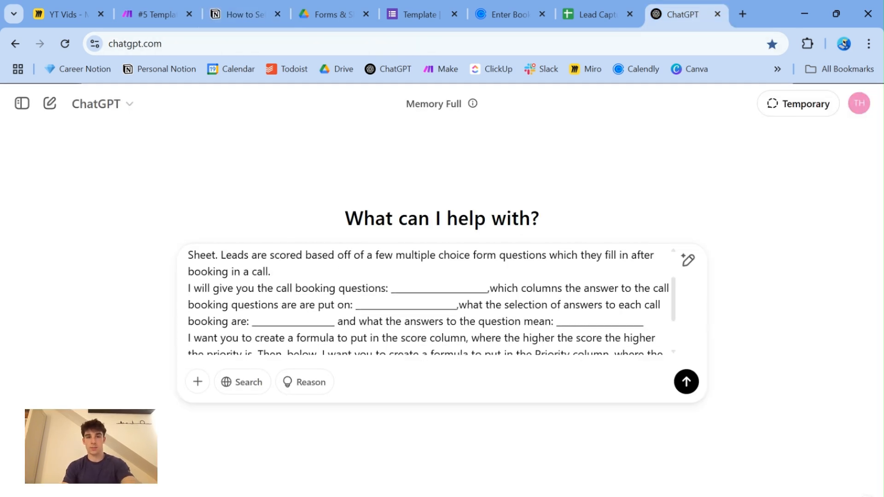
{"action": "left_click_drag", "start_coordinate": [487, 270], "coordinate": [391, 272]}
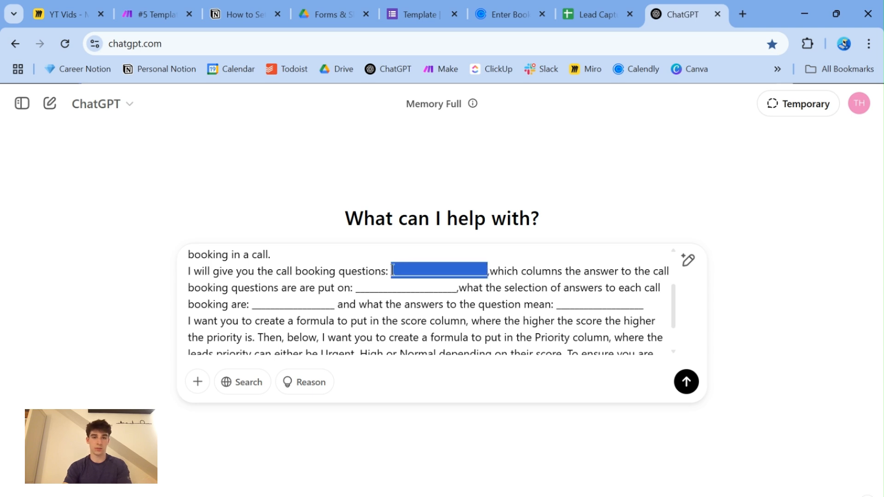
{"action": "key", "text": "BackSpace"}
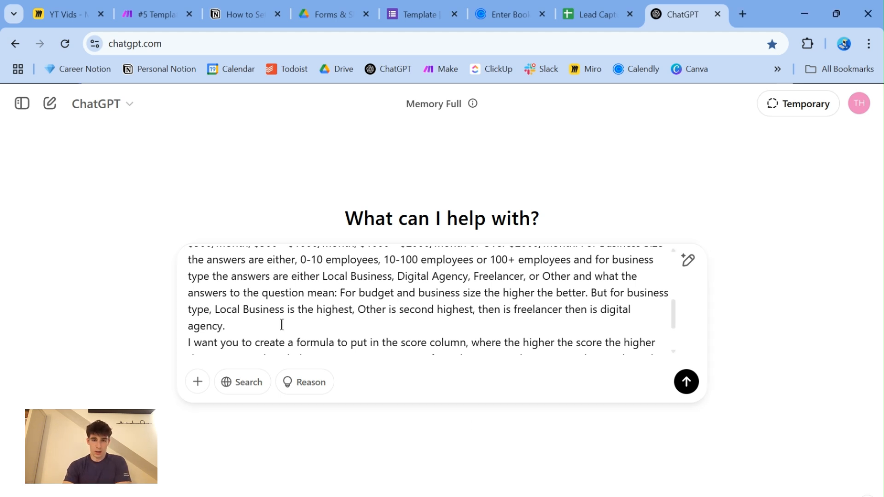
{"action": "mouse_move", "coordinate": [672, 317]}
{"action": "left_mouse_down"}
{"action": "mouse_move", "coordinate": [673, 300]}
{"action": "mouse_move", "coordinate": [672, 314]}
{"action": "left_mouse_up"}
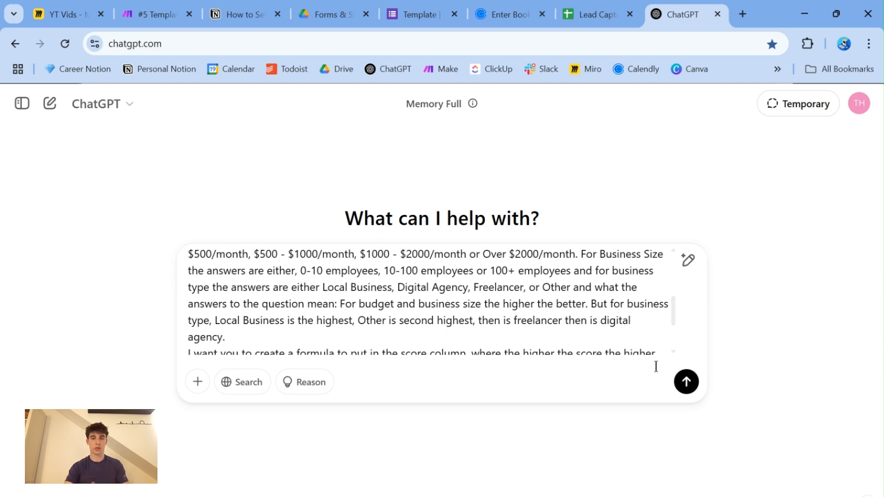
{"action": "left_click", "coordinate": [686, 381]}
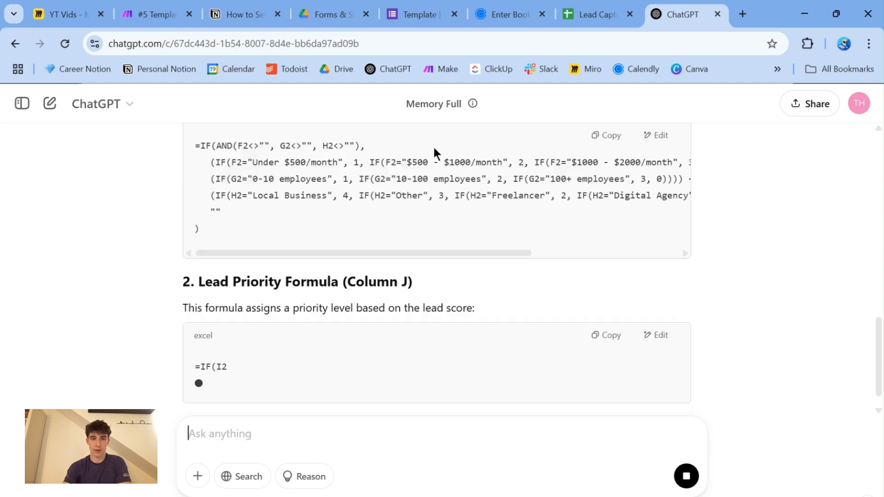
- Read the lead score and lead priority formulas in ChatGPT's reply
{"action": "scroll", "coordinate": [280, 153], "scroll_direction": "up", "scroll_amount": 3}
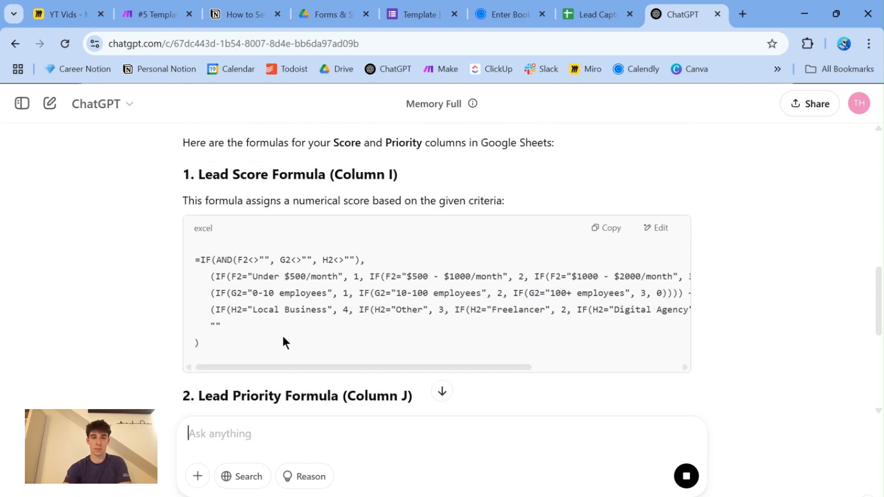
{"action": "left_click_drag", "start_coordinate": [296, 368], "coordinate": [222, 364]}
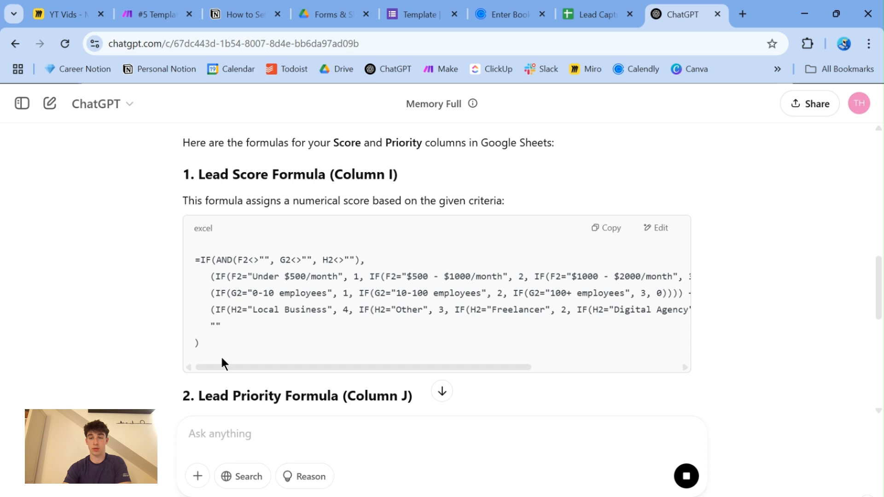
{"action": "scroll", "coordinate": [797, 223], "scroll_direction": "down", "scroll_amount": 5}
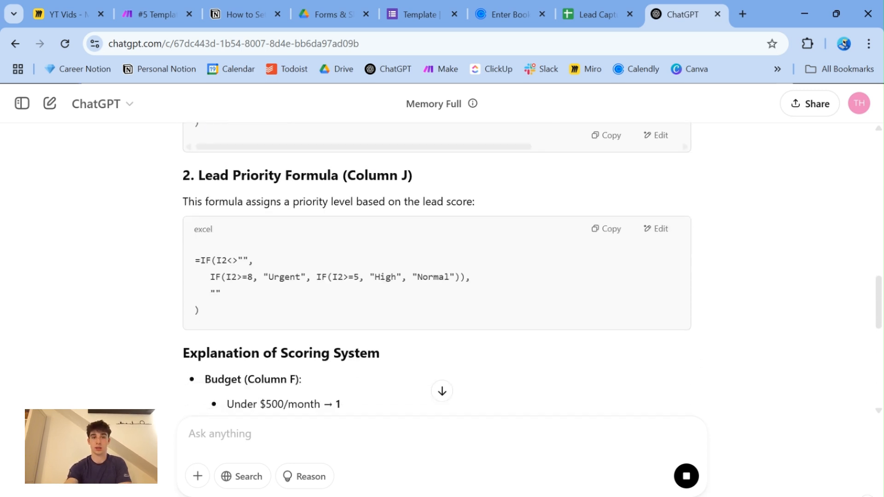
{"action": "scroll", "coordinate": [438, 269], "scroll_direction": "down", "scroll_amount": 1}
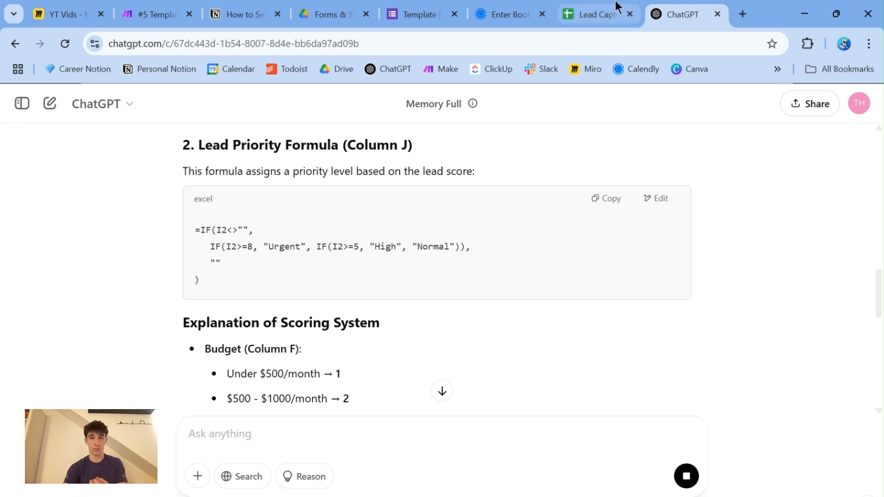
- Compare the budget answer wording in the sent prompt, highlighting $500/month, with the answer texts used in the lead score formula
{"action": "scroll", "coordinate": [565, 100], "scroll_direction": "up", "scroll_amount": 2}
{"action": "scroll", "coordinate": [442, 267], "scroll_direction": "up", "scroll_amount": 8}
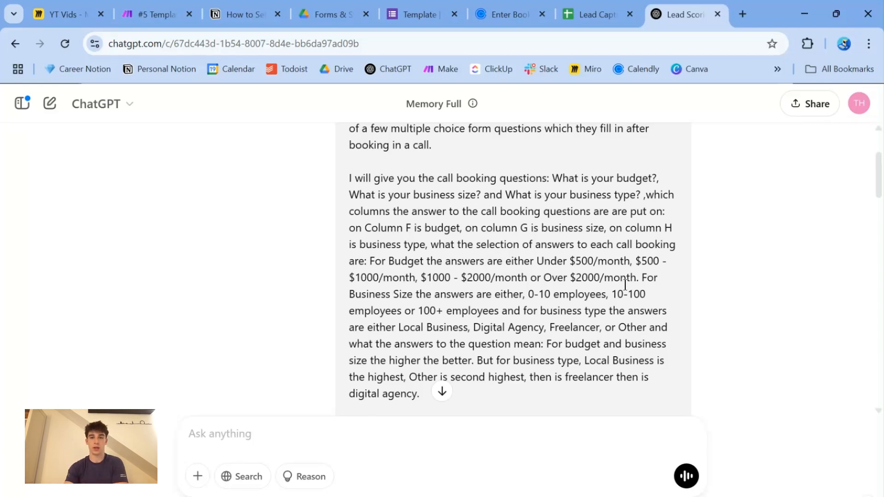
{"action": "left_click_drag", "start_coordinate": [572, 261], "coordinate": [629, 261]}
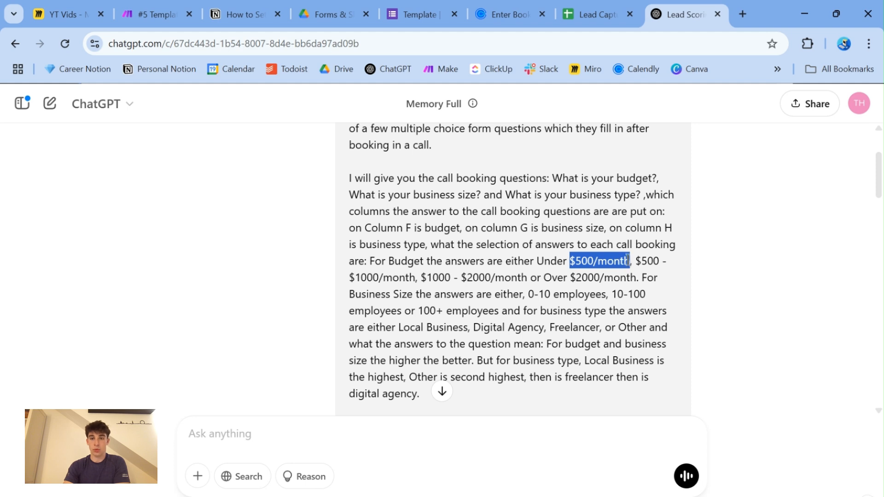
{"action": "left_click", "coordinate": [606, 269]}
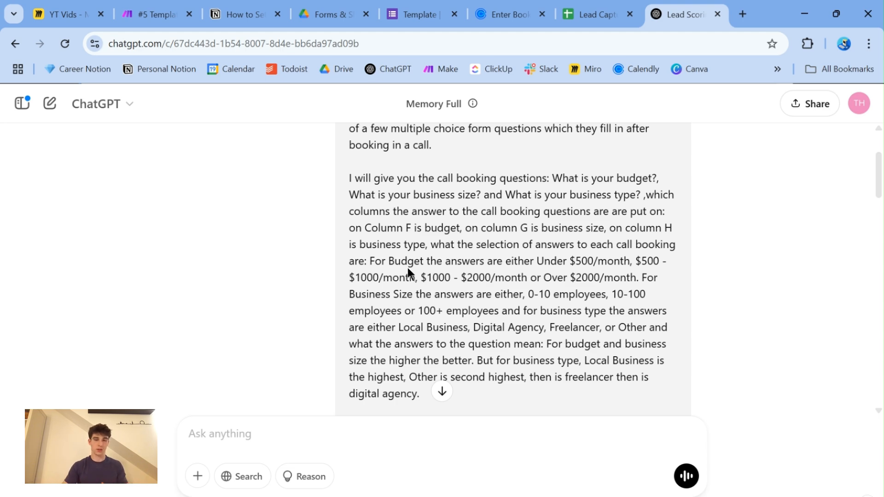
{"action": "scroll", "coordinate": [407, 268], "scroll_direction": "down", "scroll_amount": 8}
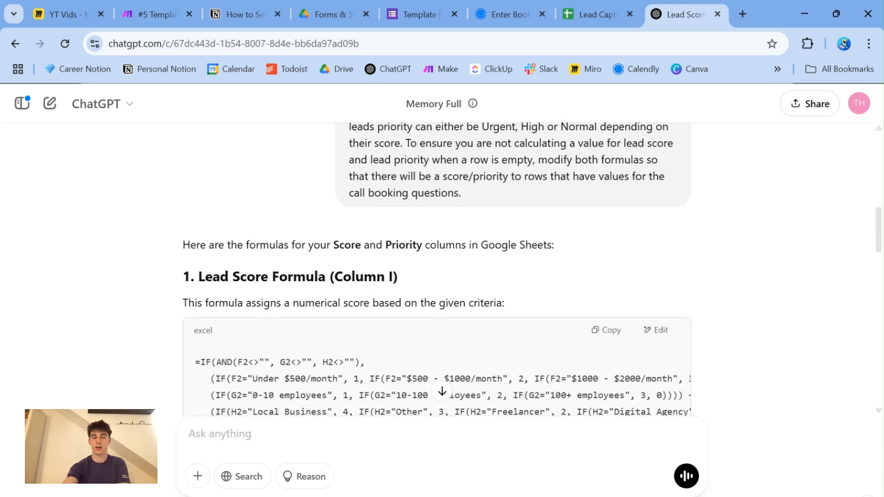
{"action": "scroll", "coordinate": [408, 267], "scroll_direction": "down", "scroll_amount": 3}
{"action": "scroll", "coordinate": [407, 267], "scroll_direction": "right", "scroll_amount": 5}
{"action": "scroll", "coordinate": [408, 267], "scroll_direction": "down", "scroll_amount": 2}
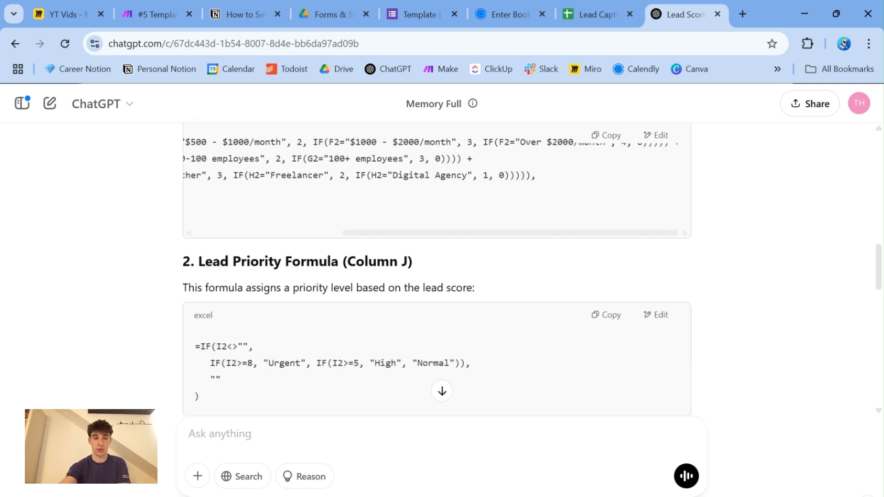
- Read the scoring system explanation from the Under $500/month budget points through the priority calculation and the summary of what the formulas do
{"action": "scroll", "coordinate": [442, 267], "scroll_direction": "down", "scroll_amount": 6}
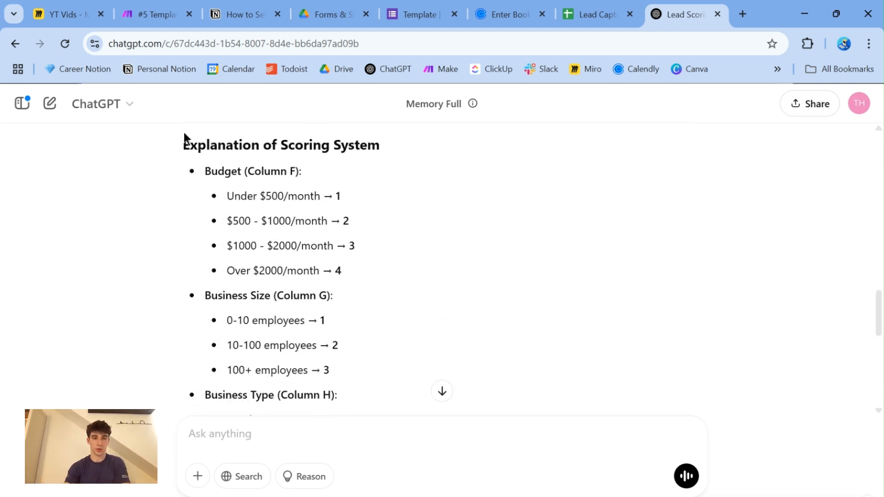
{"action": "left_click_drag", "start_coordinate": [227, 194], "coordinate": [353, 198]}
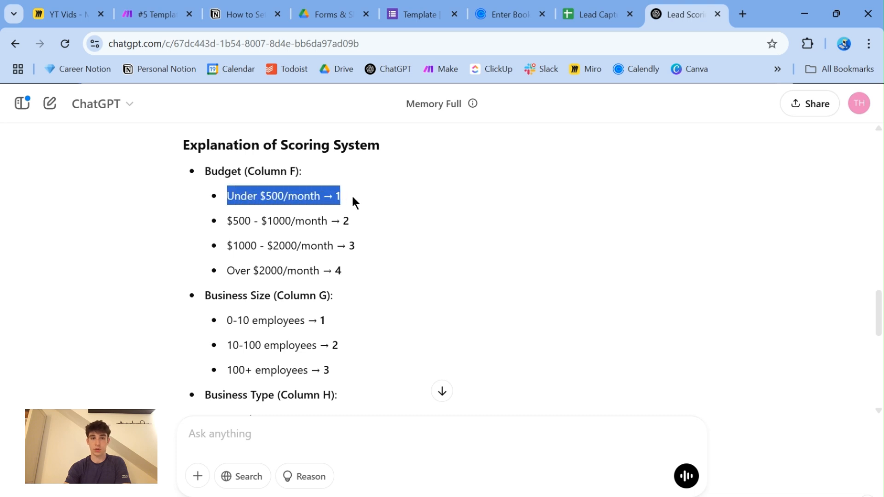
{"action": "left_click", "coordinate": [271, 200]}
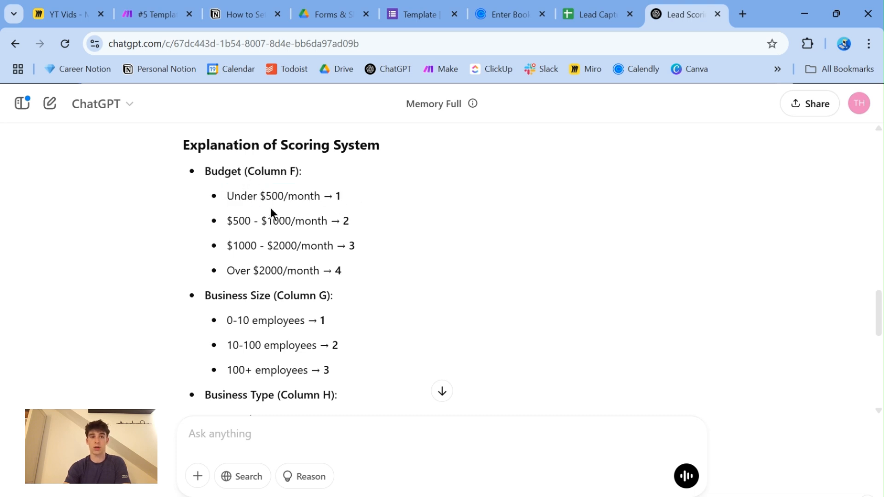
{"action": "scroll", "coordinate": [366, 279], "scroll_direction": "down", "scroll_amount": 3}
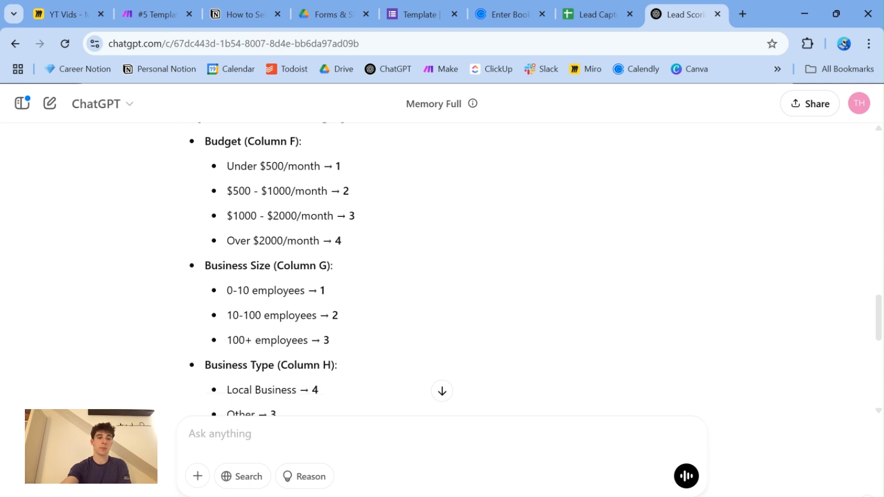
{"action": "scroll", "coordinate": [323, 259], "scroll_direction": "down", "scroll_amount": 2}
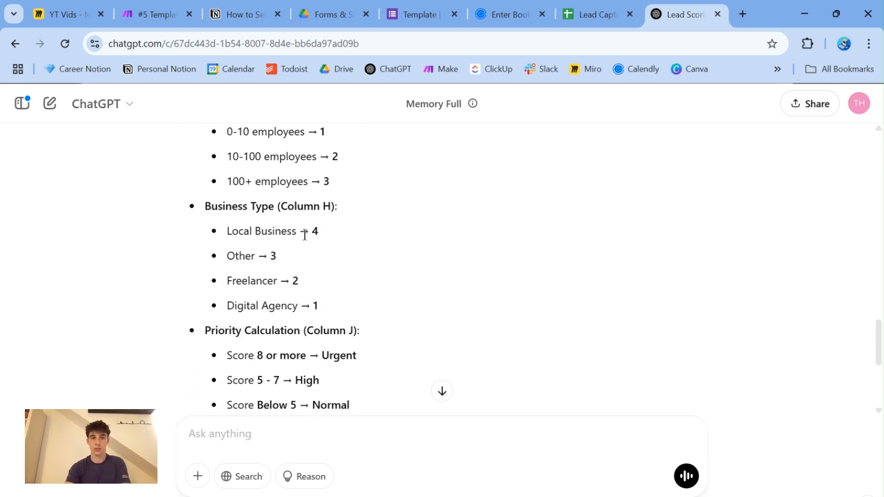
{"action": "scroll", "coordinate": [335, 317], "scroll_direction": "down", "scroll_amount": 3}
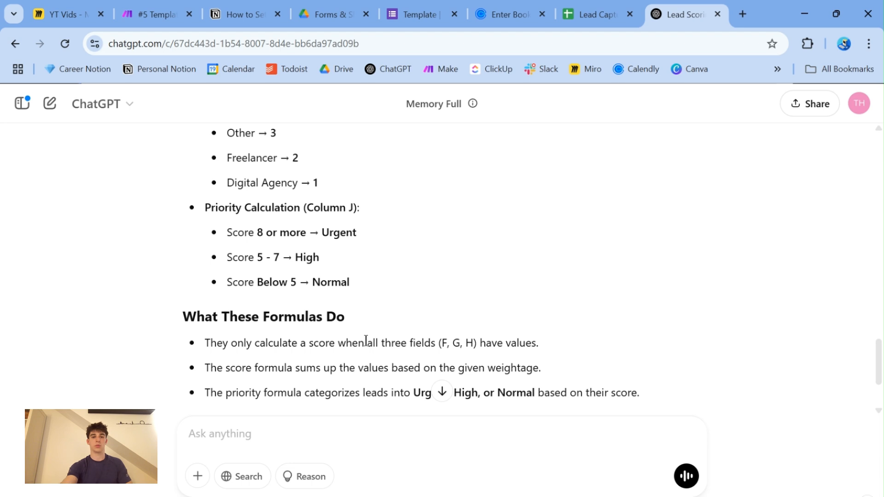
{"action": "scroll", "coordinate": [365, 341], "scroll_direction": "down", "scroll_amount": 3}
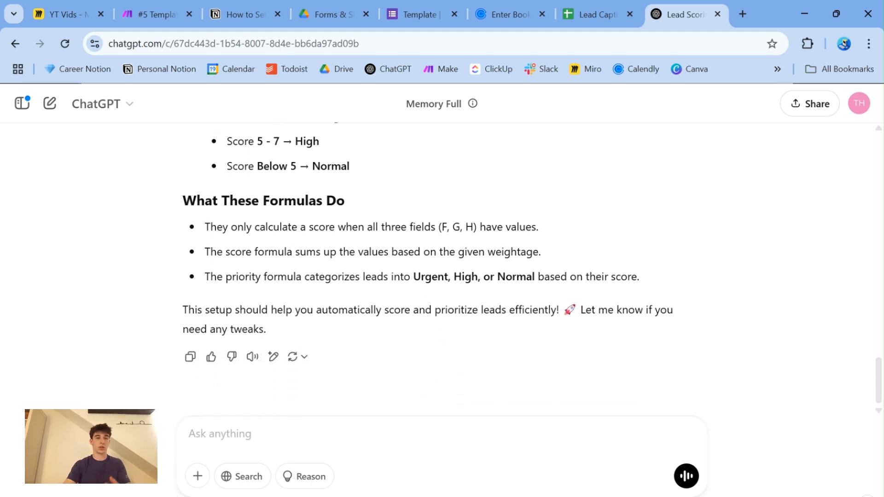
- Go back to the budget and business size points in the scoring explanation, highlighting the Over $2000/month line
{"action": "scroll", "coordinate": [442, 277], "scroll_direction": "up", "scroll_amount": 8}
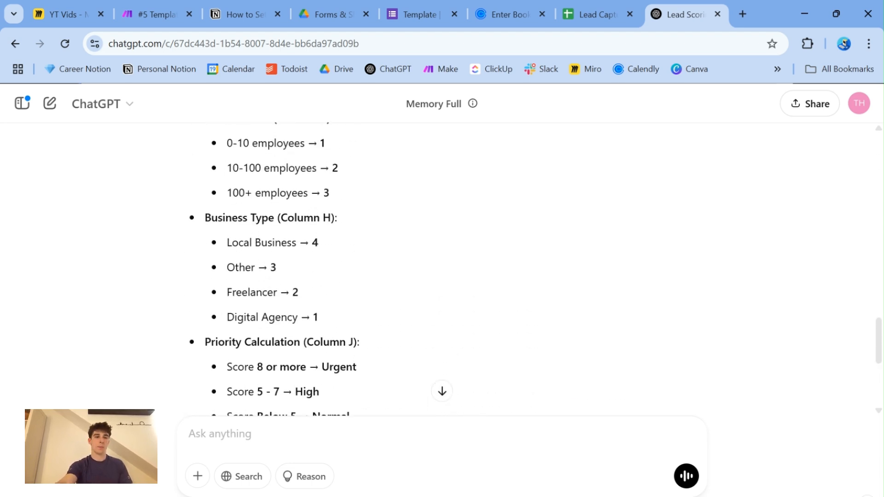
{"action": "scroll", "coordinate": [276, 341], "scroll_direction": "up", "scroll_amount": 1}
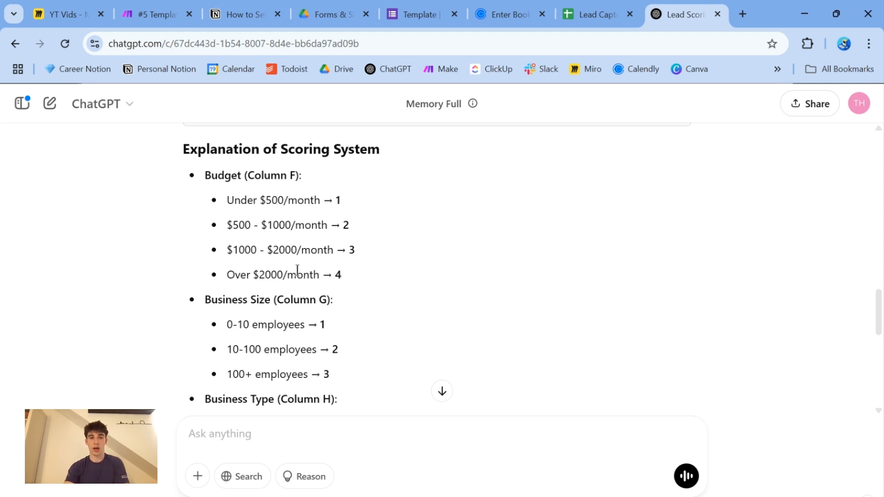
{"action": "left_click_drag", "start_coordinate": [224, 276], "coordinate": [342, 276]}
{"action": "left_click", "coordinate": [366, 278]}
{"action": "left_click", "coordinate": [313, 337]}
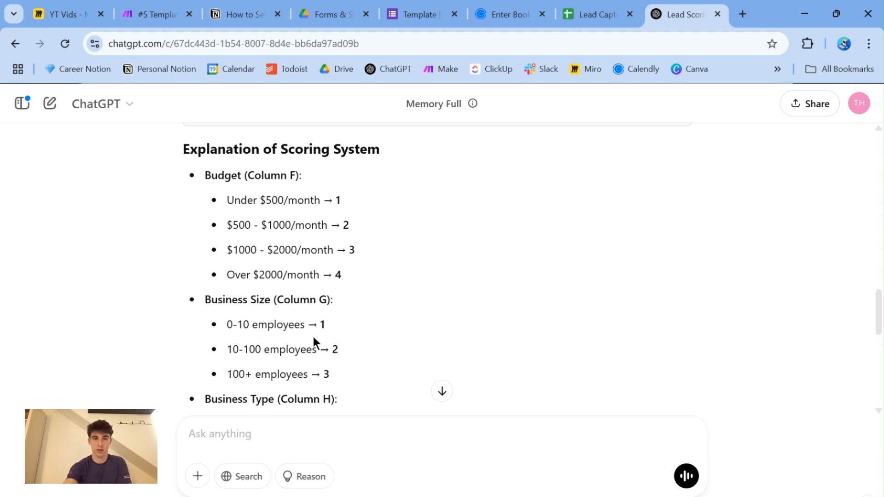
- Examine the business type points and priority thresholds in the scoring explanation, highlighting the Freelancer and Digital Agency lines
{"action": "scroll", "coordinate": [313, 336], "scroll_direction": "down", "scroll_amount": 6}
{"action": "scroll", "coordinate": [303, 327], "scroll_direction": "down", "scroll_amount": 1}
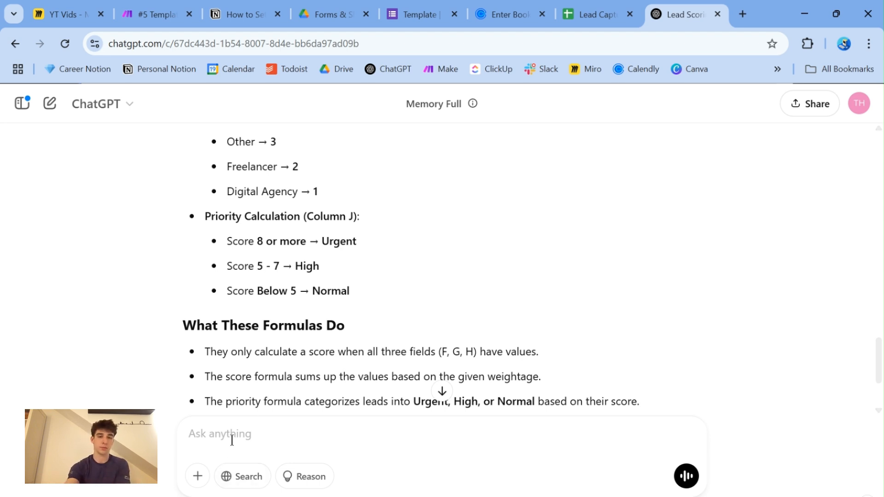
{"action": "scroll", "coordinate": [231, 440], "scroll_direction": "up", "scroll_amount": 4}
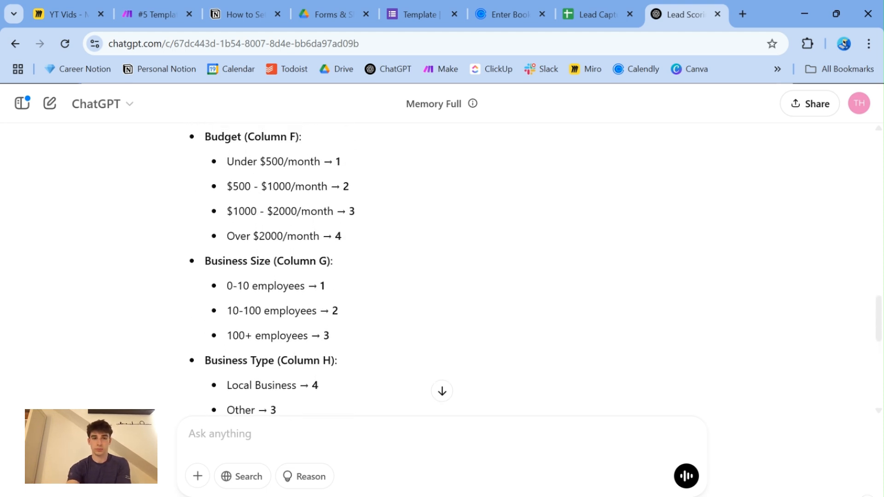
{"action": "scroll", "coordinate": [442, 267], "scroll_direction": "down", "scroll_amount": 8}
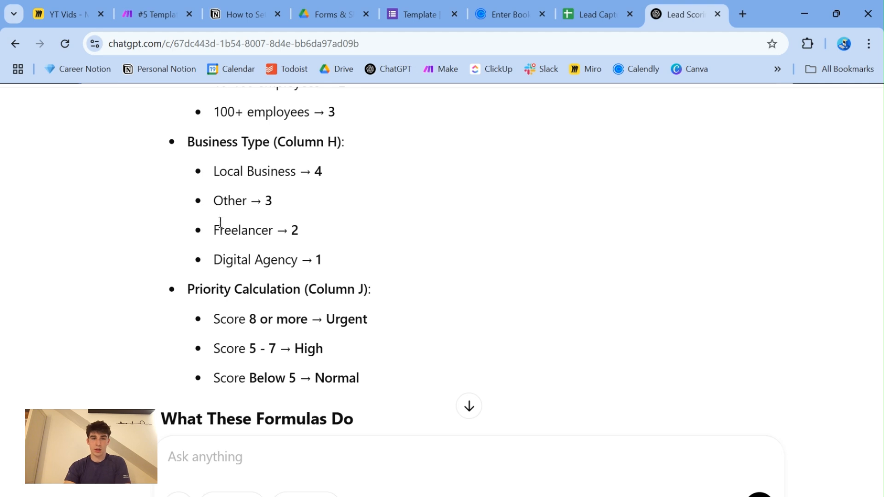
{"action": "left_click_drag", "start_coordinate": [214, 229], "coordinate": [359, 258]}
{"action": "left_click", "coordinate": [285, 250]}
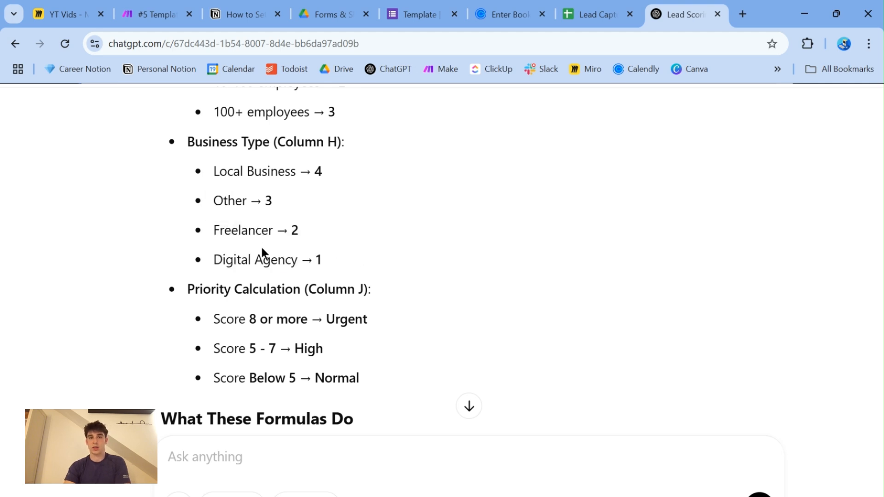
- Review the Freelancer and Digital Agency points, continuing through the priority calculation to the What These Formulas Do summary
{"action": "left_click_drag", "start_coordinate": [213, 228], "coordinate": [350, 257]}
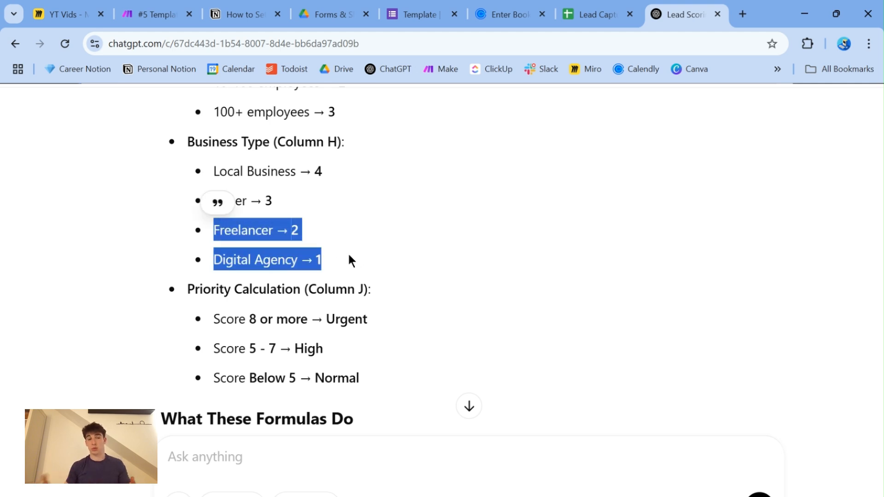
{"action": "left_click", "coordinate": [319, 257]}
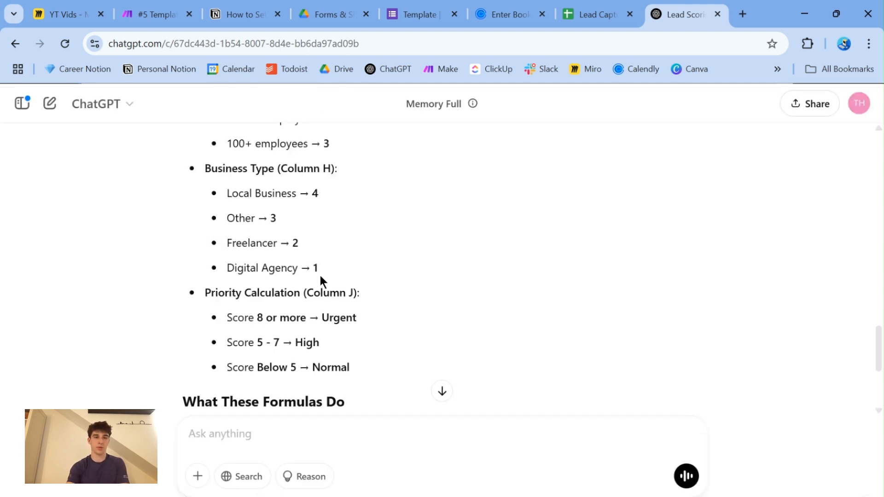
{"action": "scroll", "coordinate": [411, 249], "scroll_direction": "down", "scroll_amount": 5}
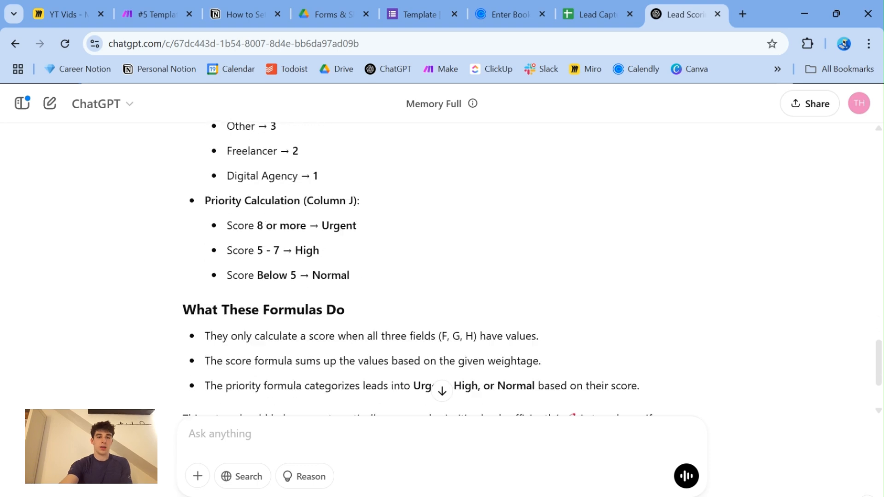
{"action": "scroll", "coordinate": [437, 267], "scroll_direction": "up", "scroll_amount": 10}
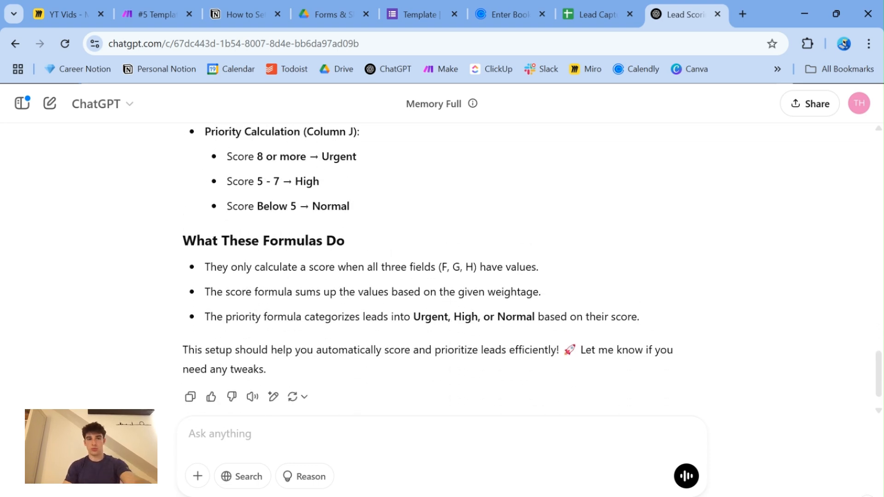
- Try to paste ChatGPT's first lead score formula into Score cell L2 of the Lead Capture sheet, and undo the paste
{"action": "scroll", "coordinate": [437, 267], "scroll_direction": "up", "scroll_amount": 1}
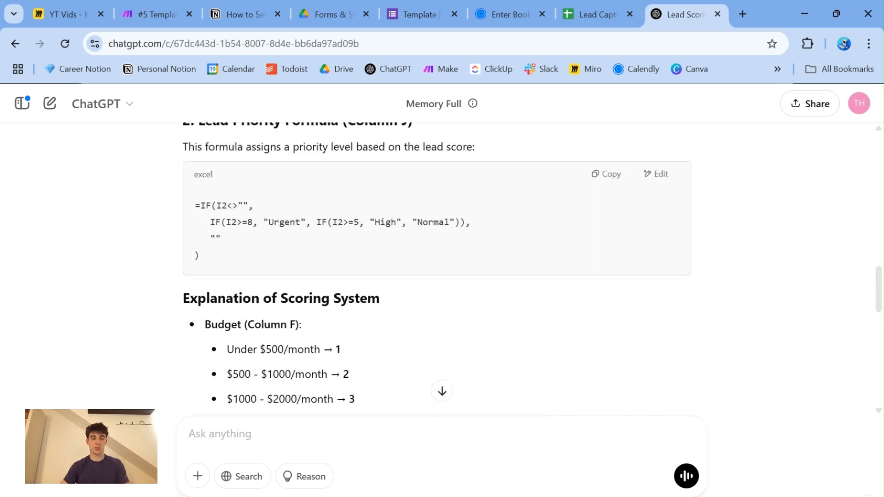
{"action": "scroll", "coordinate": [436, 267], "scroll_direction": "up", "scroll_amount": 4}
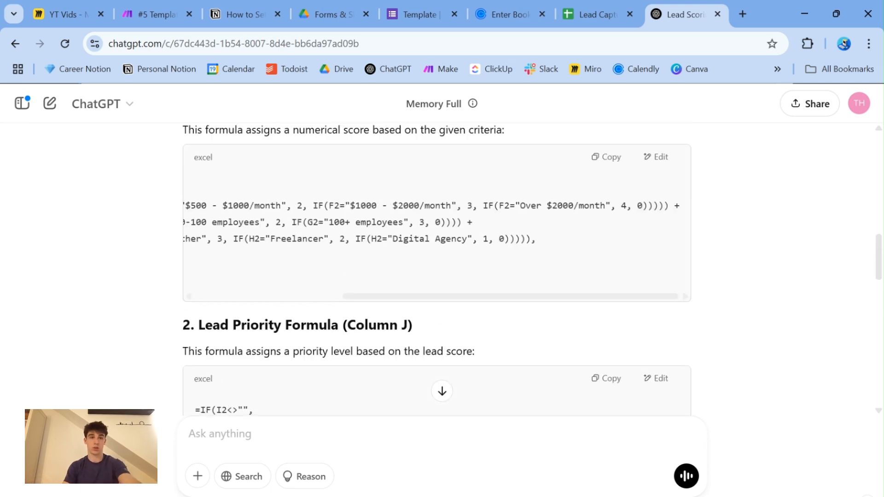
{"action": "left_click_drag", "start_coordinate": [357, 328], "coordinate": [164, 221]}
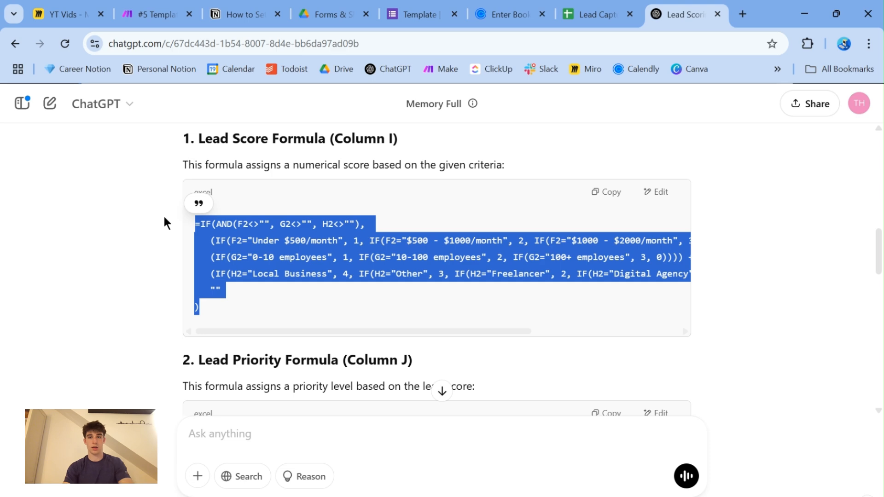
{"action": "left_click", "coordinate": [590, 196]}
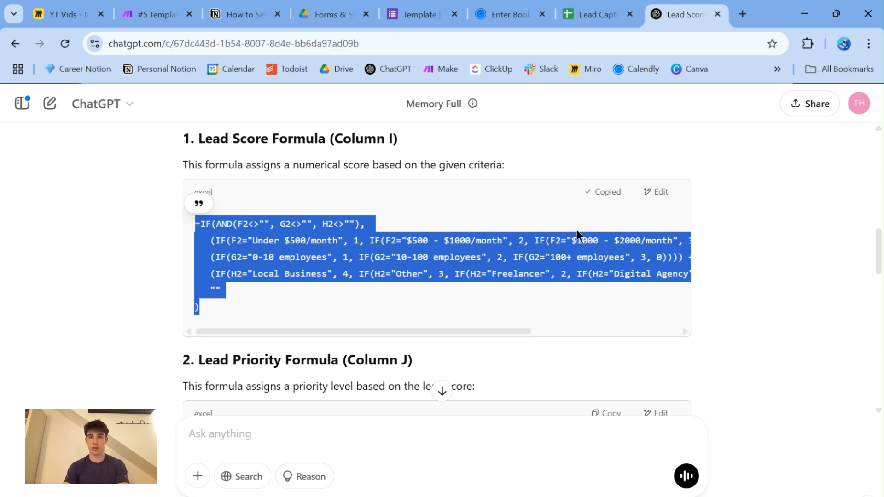
{"action": "left_click", "coordinate": [590, 6]}
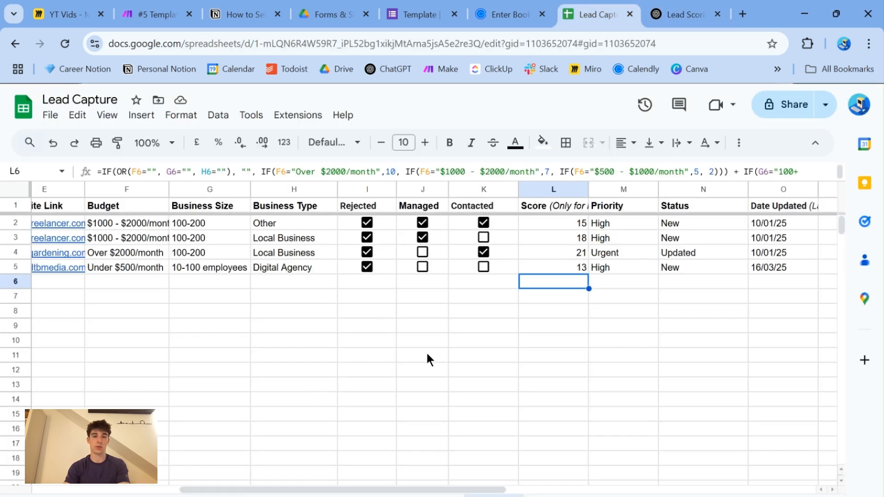
{"action": "left_click_drag", "start_coordinate": [435, 490], "coordinate": [459, 491]}
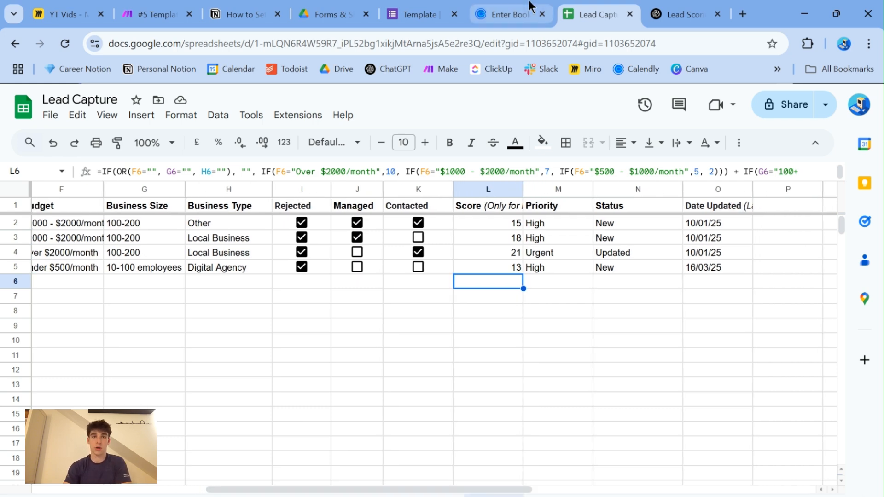
{"action": "left_click", "coordinate": [261, 13]}
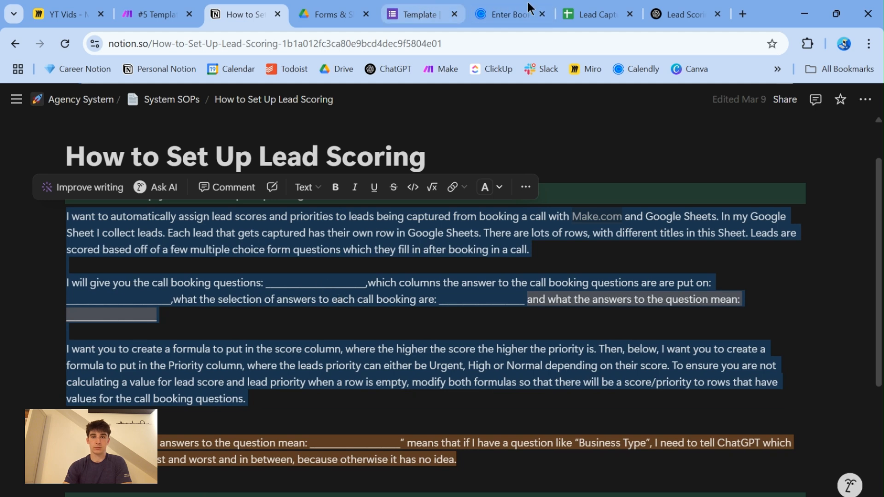
{"action": "left_click", "coordinate": [594, 14]}
{"action": "left_click", "coordinate": [485, 224]}
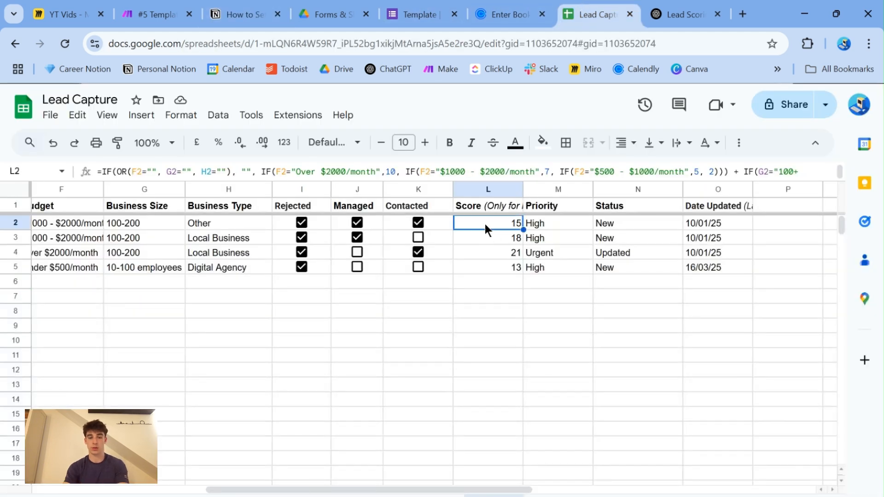
{"action": "key", "text": "ctrl+v"}
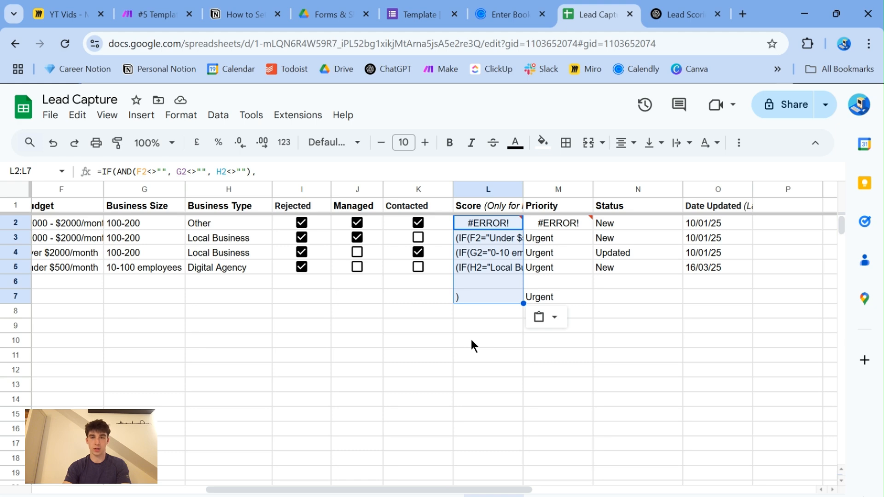
{"action": "key", "text": "ctrl+z"}
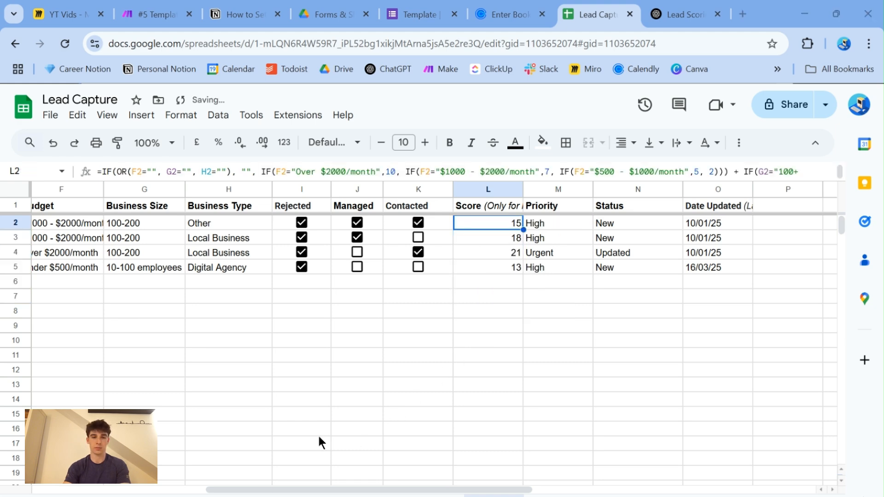
- Return to ChatGPT and read the follow-up message asking for both formulas to be based on each specific row
{"action": "key", "text": "ctrl+Tab"}
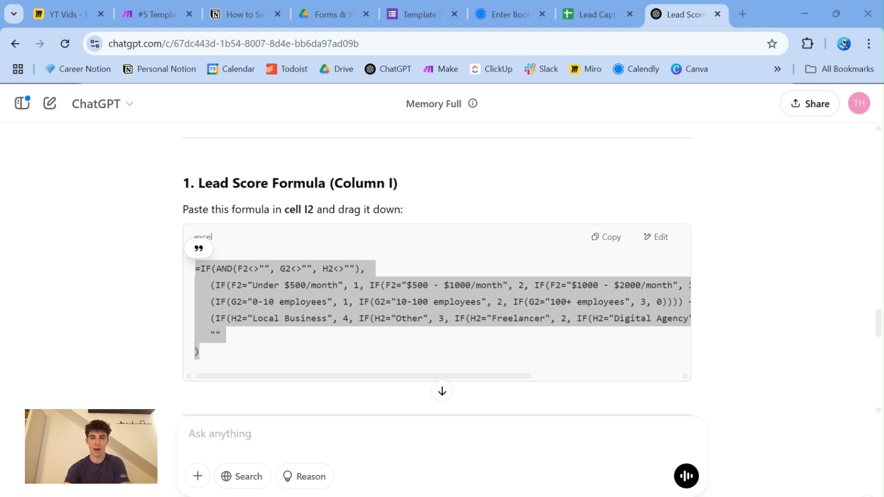
{"action": "left_click", "coordinate": [752, 258]}
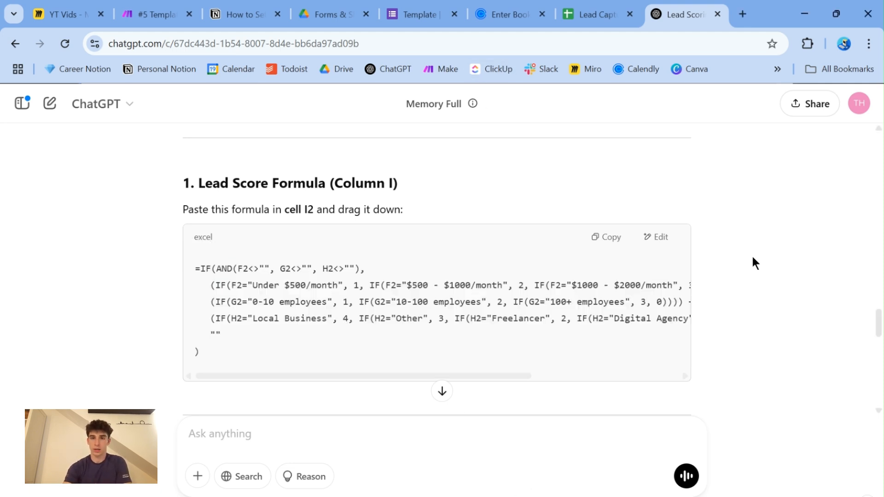
{"action": "scroll", "coordinate": [752, 261], "scroll_direction": "up", "scroll_amount": 5}
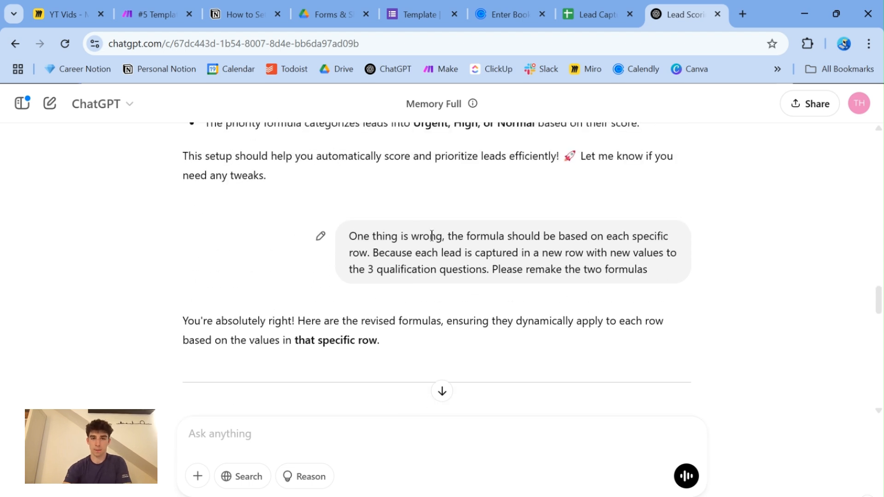
{"action": "left_click_drag", "start_coordinate": [350, 236], "coordinate": [652, 271]}
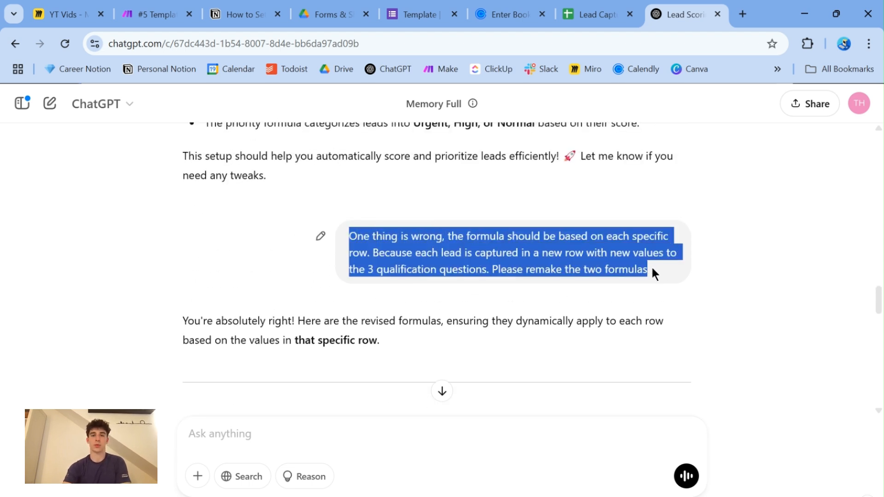
{"action": "left_click", "coordinate": [560, 266]}
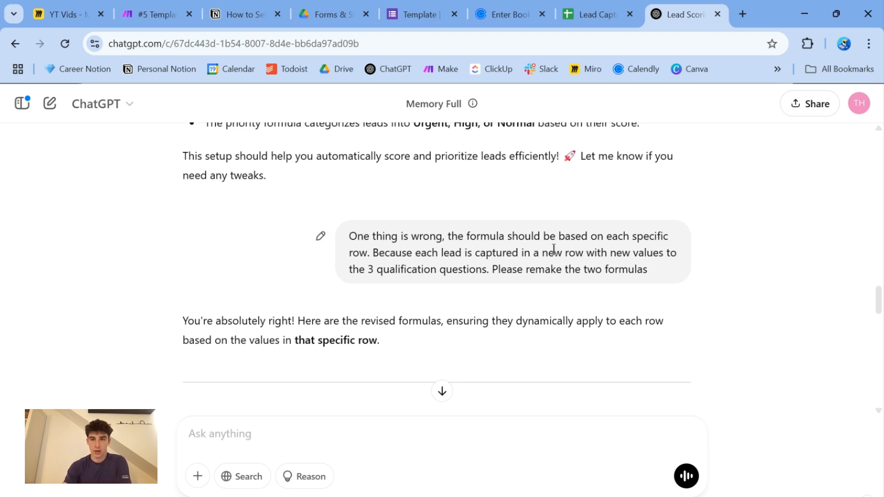
- Copy ChatGPT's revised per-row lead score formula and replace the formula in Score cell L2 of the Lead Capture sheet with it
{"action": "scroll", "coordinate": [554, 249], "scroll_direction": "down", "scroll_amount": 6}
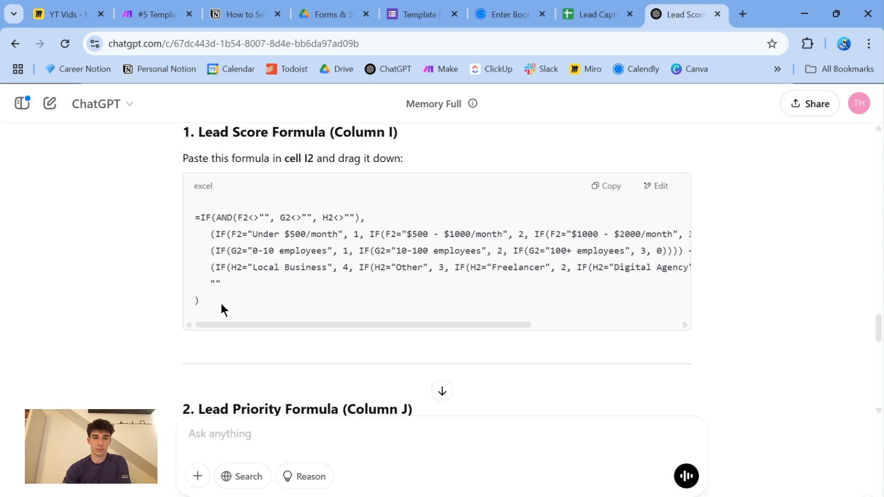
{"action": "left_click_drag", "start_coordinate": [221, 305], "coordinate": [172, 216]}
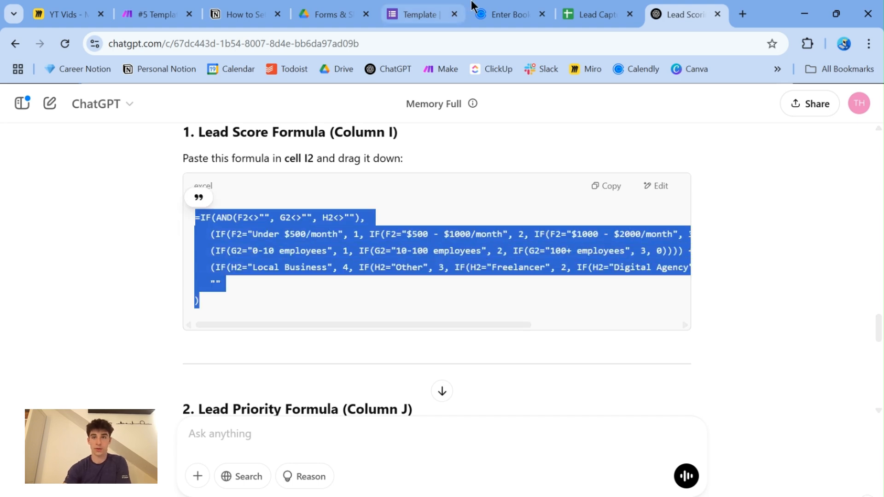
{"action": "left_click", "coordinate": [587, 12]}
{"action": "left_click", "coordinate": [529, 222]}
{"action": "key", "text": "ctrl+v"}
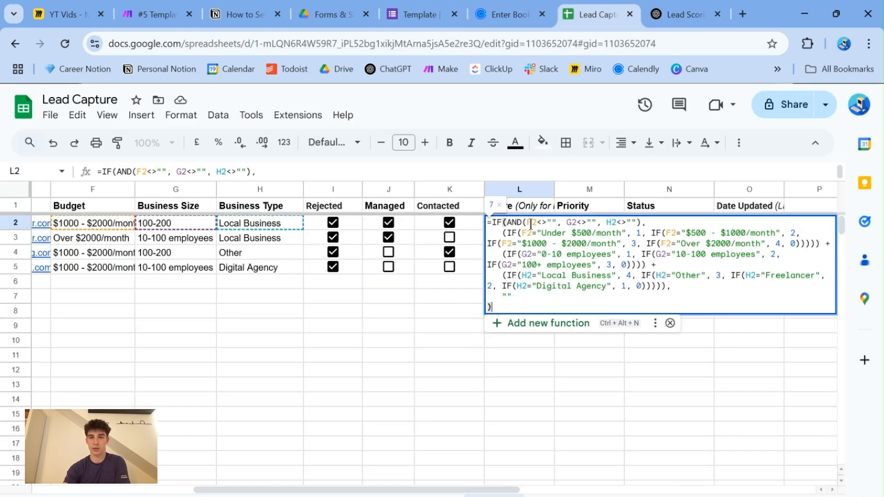
{"action": "left_click_drag", "start_coordinate": [493, 307], "coordinate": [459, 216]}
{"action": "key", "text": "ctrl+c"}
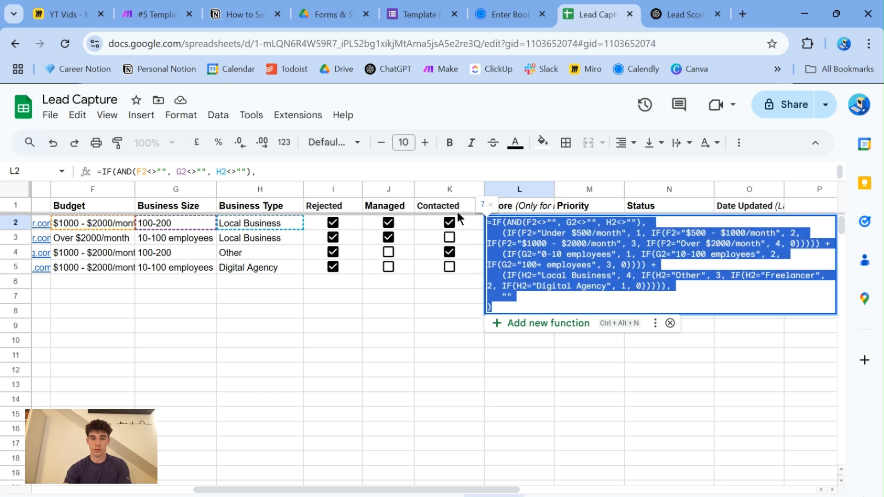
{"action": "key", "text": "BackSpace"}
{"action": "key", "text": "ctrl+v"}
{"action": "left_click", "coordinate": [457, 322]}
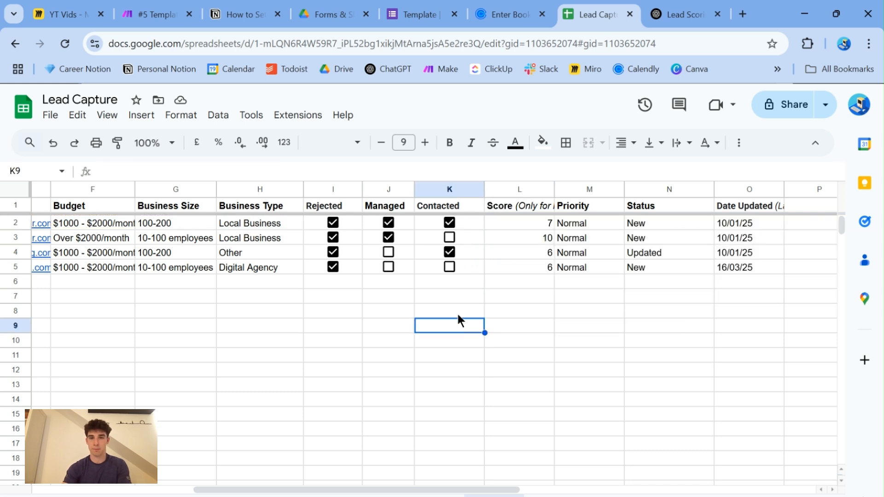
- Fill the new Score formula down from L2 through L5
{"action": "left_click", "coordinate": [526, 221]}
{"action": "left_click_drag", "start_coordinate": [555, 229], "coordinate": [554, 269]}
{"action": "left_click", "coordinate": [529, 309]}
- Copy the revised lead priority formula, with the thresholds 8 for Urgent and 5 for High, from the ChatGPT answer
{"action": "left_click", "coordinate": [681, 14]}
{"action": "scroll", "coordinate": [437, 276], "scroll_direction": "down", "scroll_amount": 3}
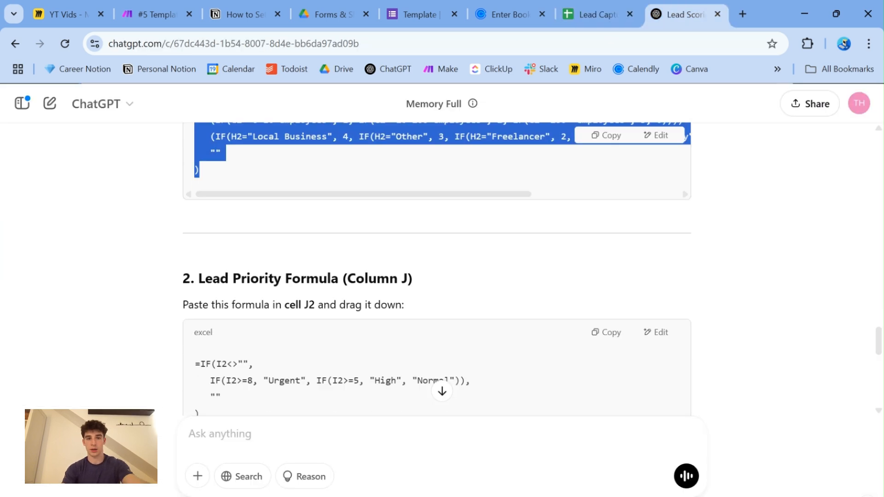
{"action": "scroll", "coordinate": [437, 276], "scroll_direction": "down", "scroll_amount": 2}
{"action": "left_click_drag", "start_coordinate": [224, 330], "coordinate": [169, 285]}
{"action": "key", "text": "ctrl+c"}
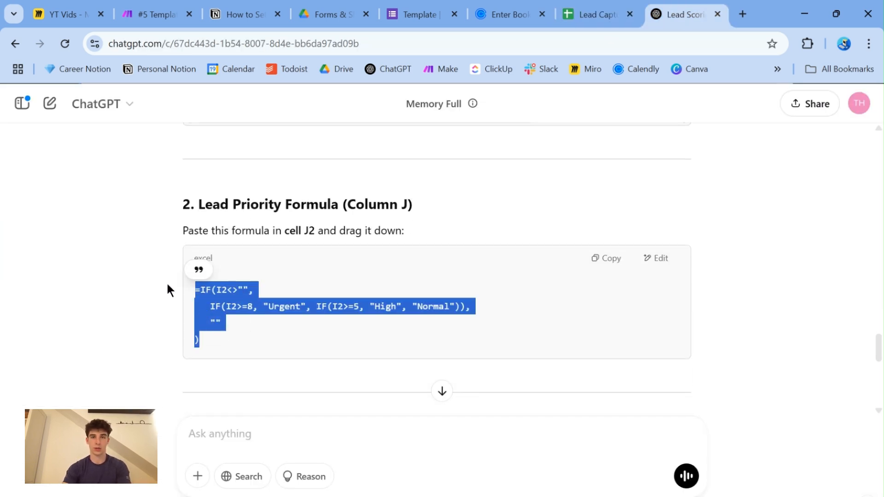
- Replace the formula in Priority cell M2 of the Lead Capture sheet with the copied priority formula
{"action": "left_click", "coordinate": [594, 13]}
{"action": "left_click", "coordinate": [571, 222]}
{"action": "double_click", "coordinate": [571, 222]}
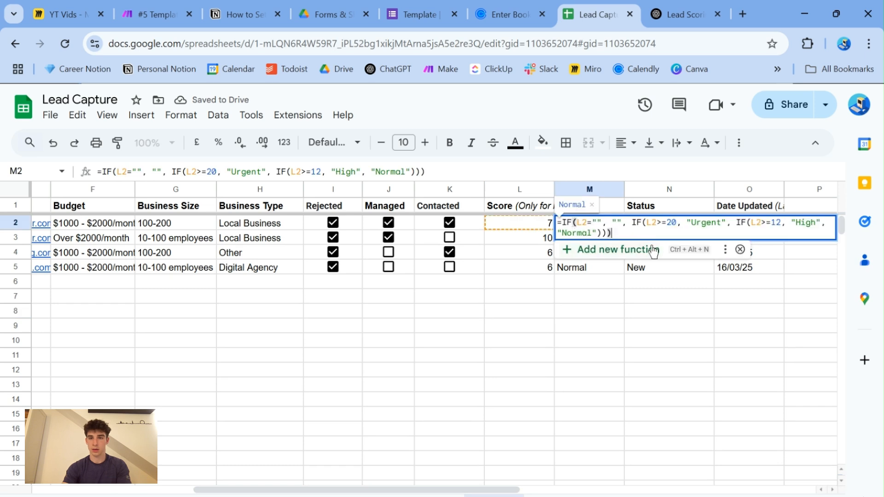
{"action": "key", "text": "ctrl+a"}
{"action": "key", "text": "BackSpace"}
{"action": "key", "text": "ctrl+v"}
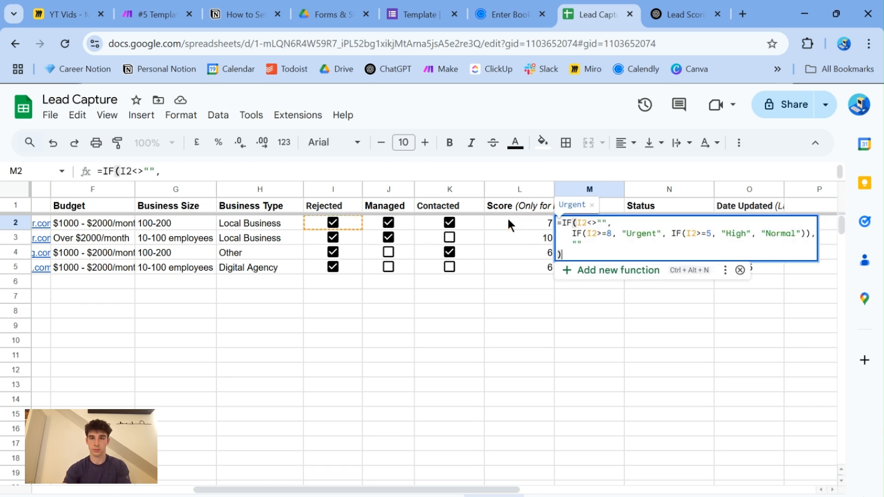
{"action": "left_click", "coordinate": [525, 310]}
- Fill the new Priority formula down from M2 through M5
{"action": "left_click", "coordinate": [616, 227]}
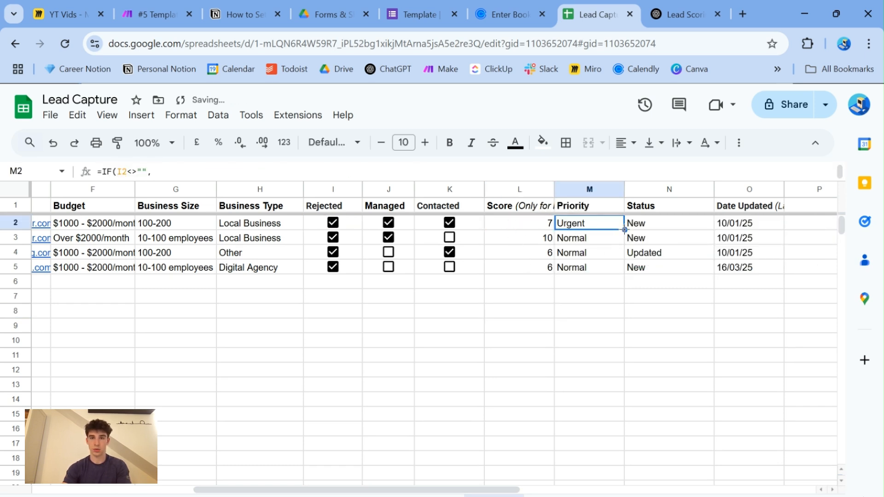
{"action": "left_click_drag", "start_coordinate": [625, 229], "coordinate": [619, 271]}
{"action": "left_click", "coordinate": [505, 328]}
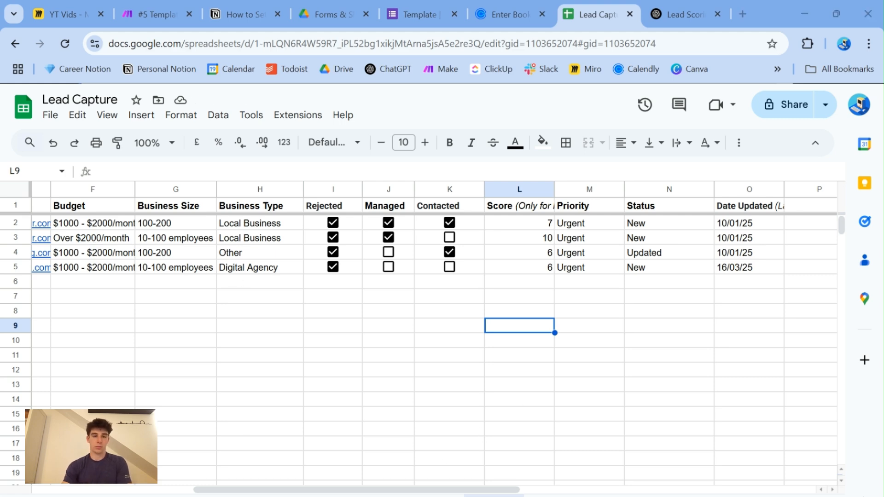
- Draft the ChatGPT message "The lead score formula is on row L!! -- Adjust the", and change the sheet's Business Type in H4 to Digital Agency
{"action": "key", "text": "ctrl+Tab"}
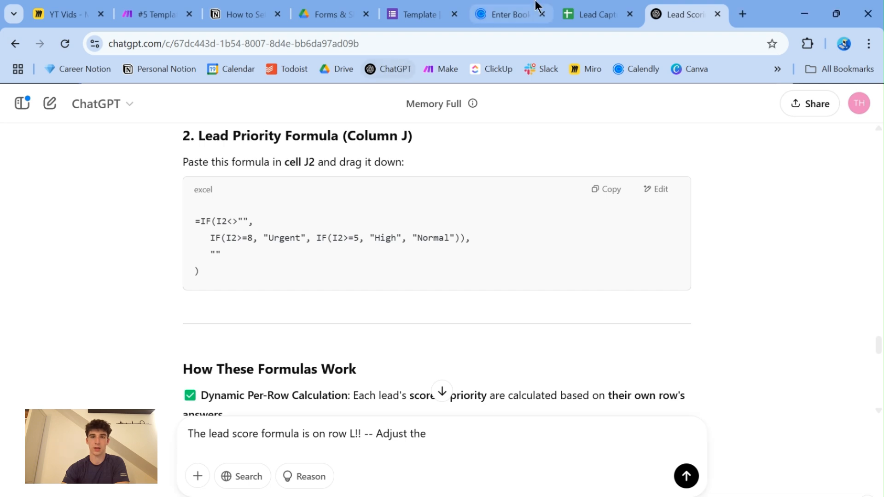
{"action": "left_click", "coordinate": [581, 14]}
{"action": "left_click", "coordinate": [519, 311]}
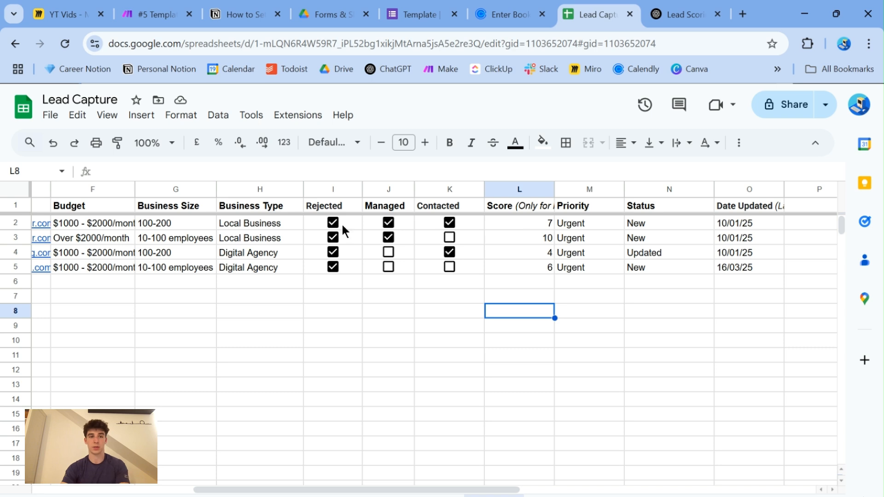
- Copy the Business Size value 10-100 employees from G3 into G2
{"action": "left_click", "coordinate": [527, 224]}
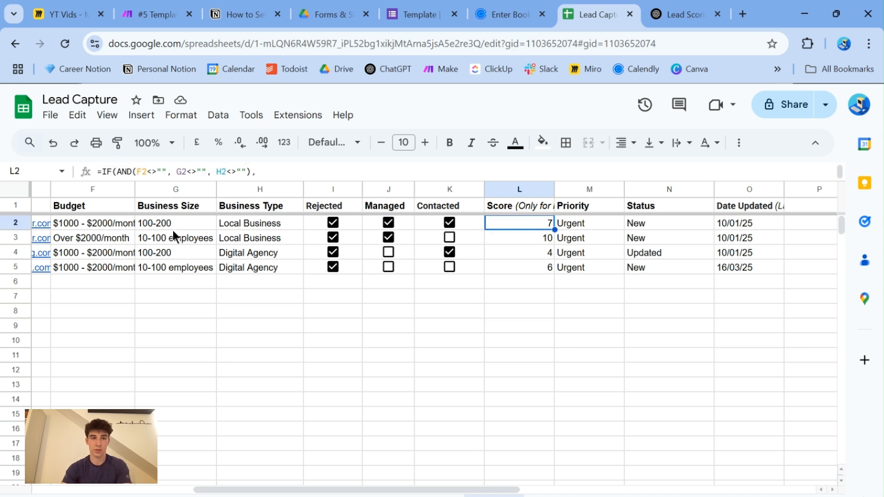
{"action": "left_click", "coordinate": [184, 238]}
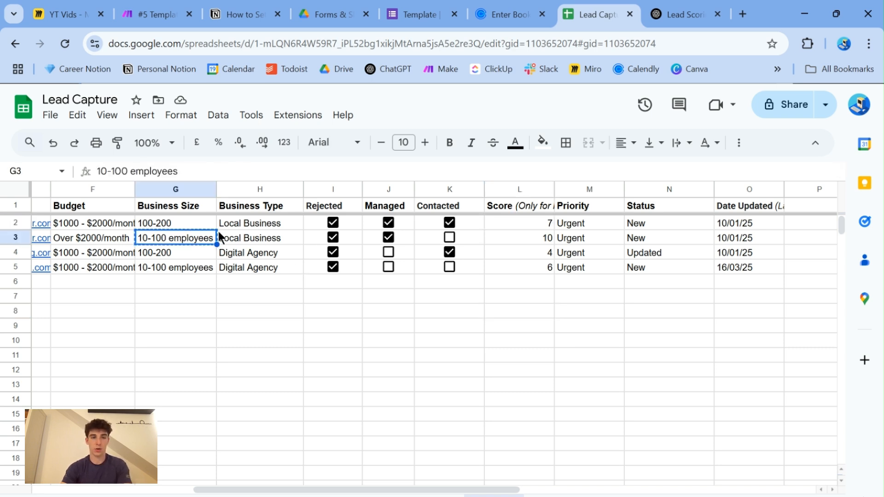
{"action": "left_click", "coordinate": [169, 223]}
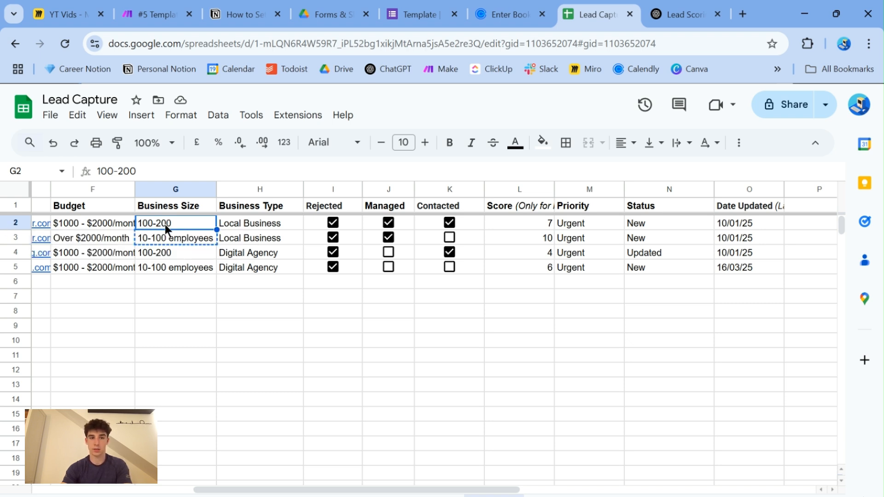
{"action": "type", "text": "10-100 employees"}
{"action": "left_click", "coordinate": [358, 341]}
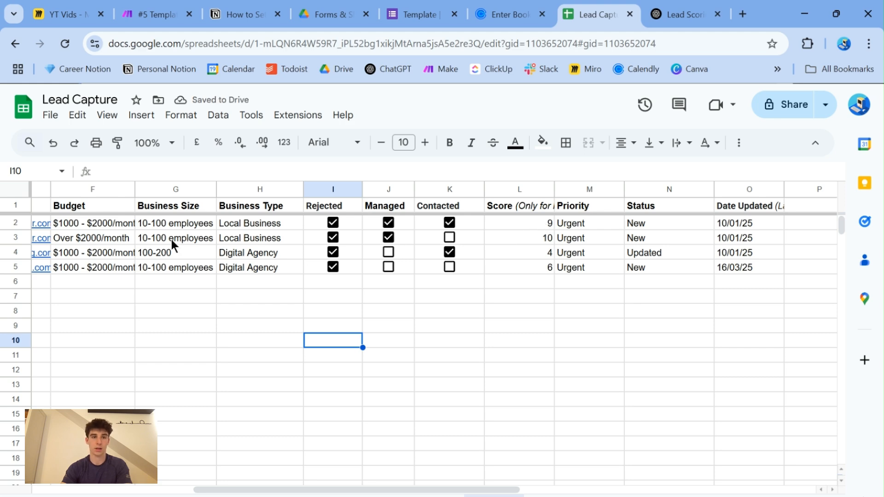
- Copy the Business Type value Digital Agency from H4 into H2
{"action": "left_click", "coordinate": [258, 253]}
{"action": "key", "text": "ctrl+c"}
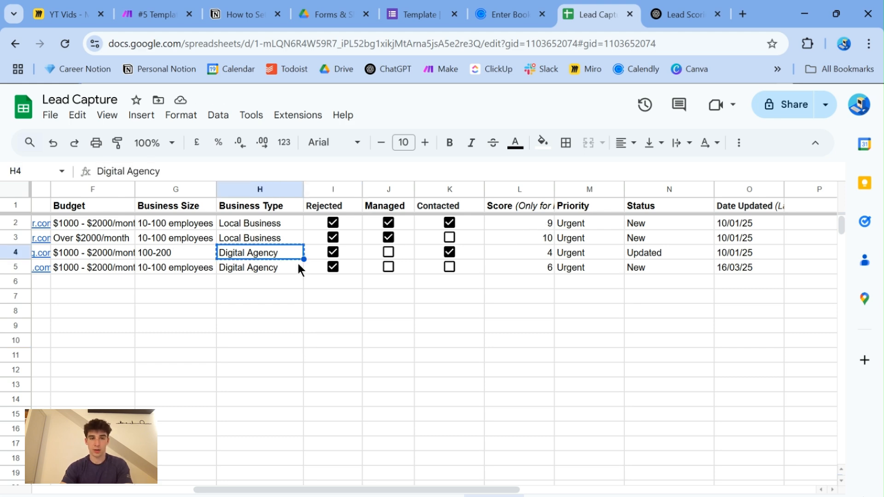
{"action": "left_click", "coordinate": [255, 224]}
{"action": "key", "text": "ctrl+v"}
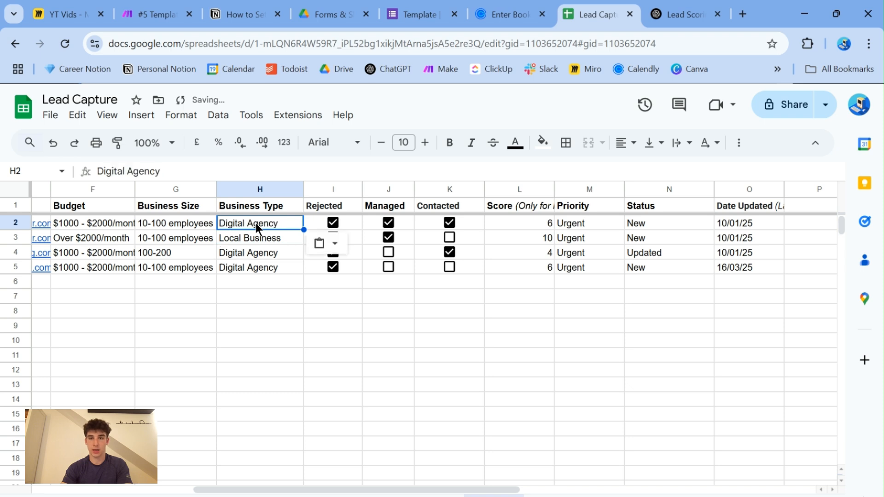
{"action": "left_click", "coordinate": [260, 326]}
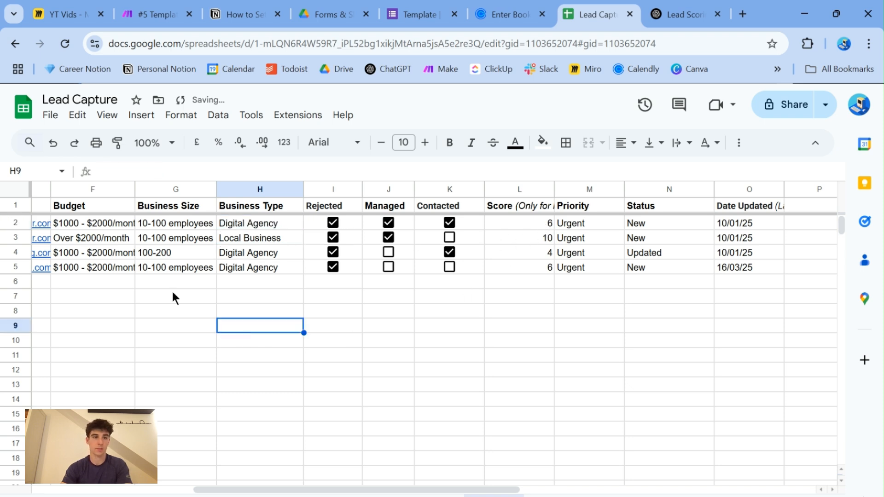
- Copy the Budget value Over $2000/month from F3 into F5
{"action": "left_click", "coordinate": [94, 237]}
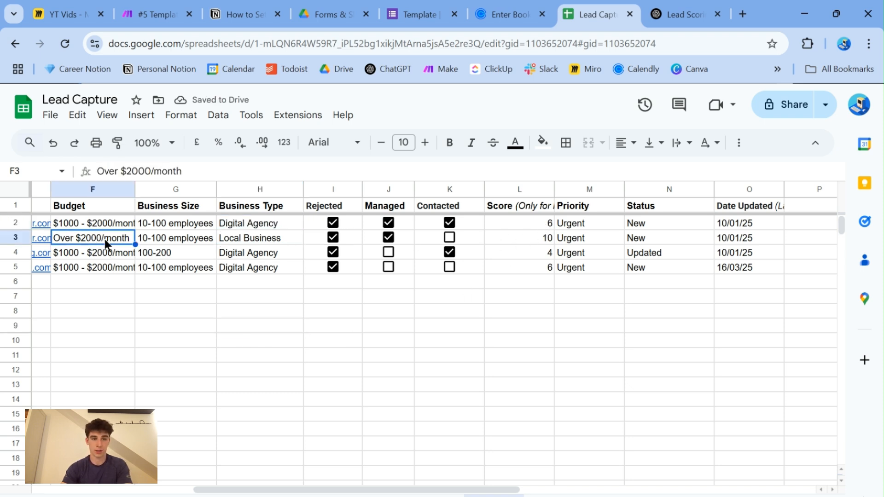
{"action": "key", "text": "ctrl+c"}
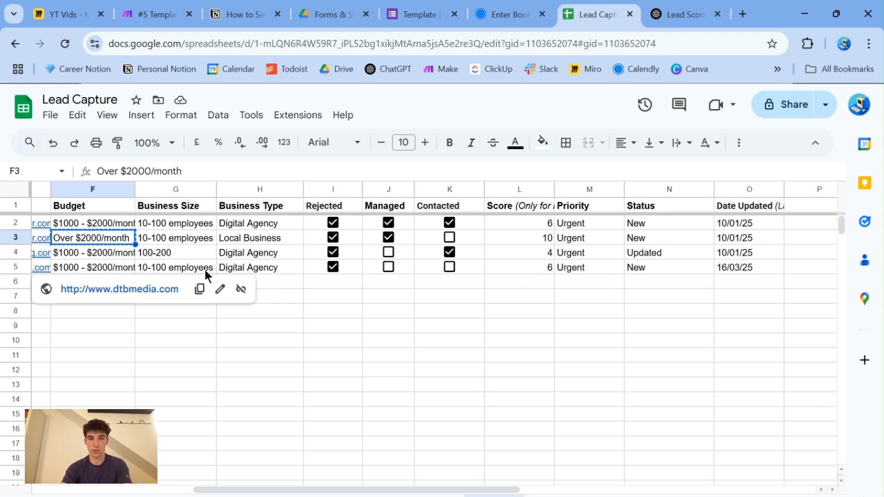
{"action": "left_click", "coordinate": [79, 269]}
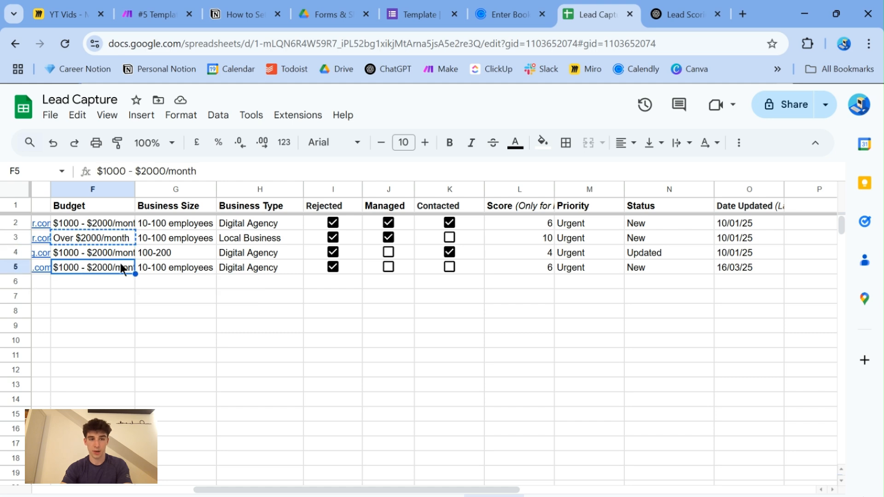
{"action": "key", "text": "ctrl+v"}
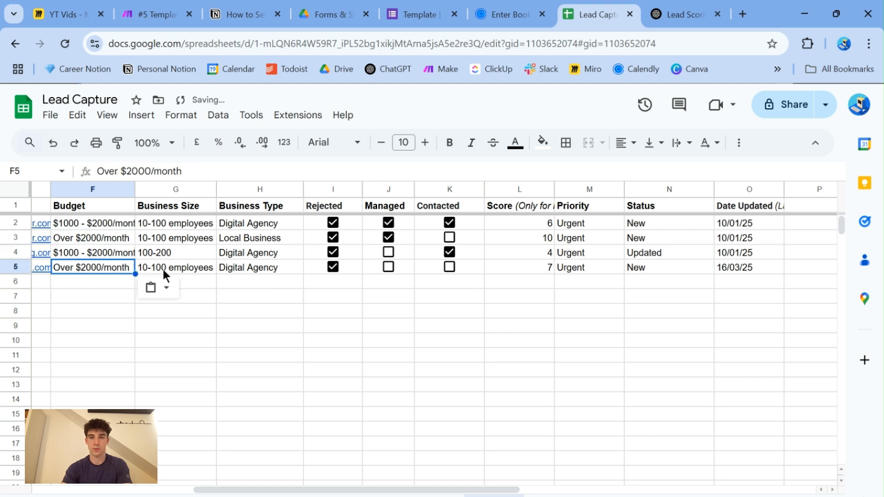
{"action": "left_click", "coordinate": [542, 295]}
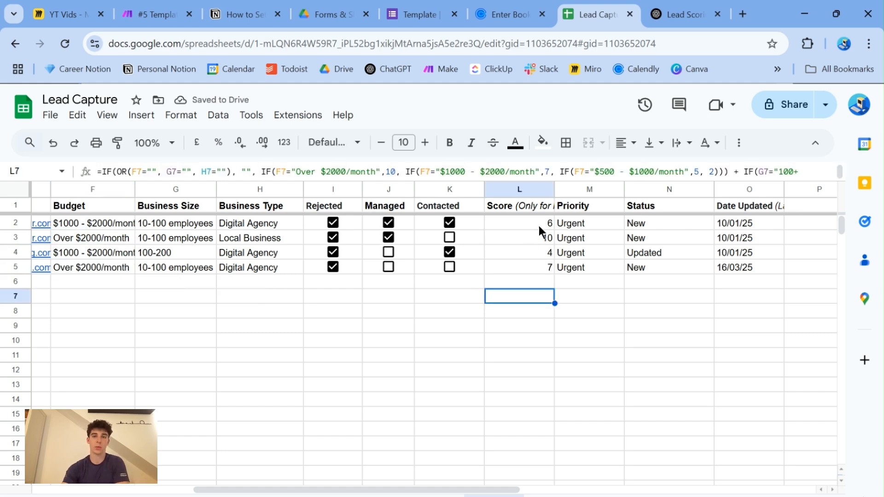
- Compare the sheet's Score column and the Priority formula in M2 with the score and priority formulas in the ChatGPT answer
{"action": "left_click_drag", "start_coordinate": [538, 226], "coordinate": [543, 267]}
{"action": "left_click", "coordinate": [595, 227]}
{"action": "left_click", "coordinate": [667, 11]}
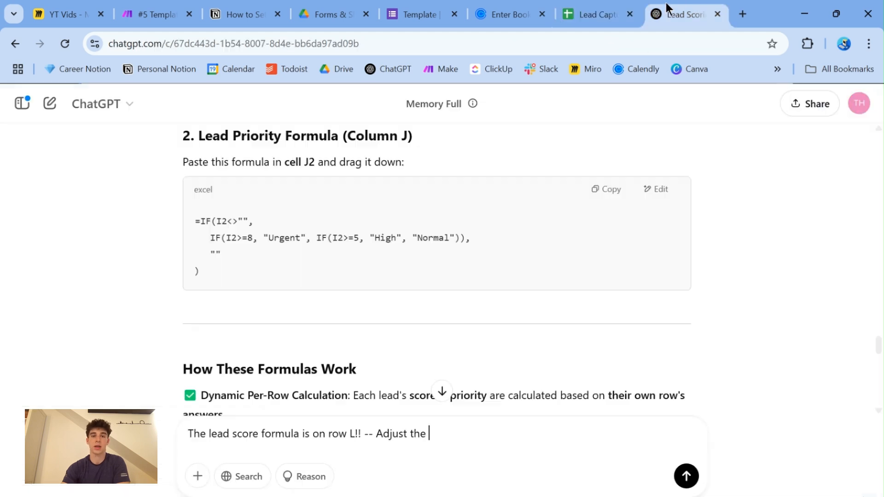
{"action": "scroll", "coordinate": [437, 282], "scroll_direction": "up", "scroll_amount": 8}
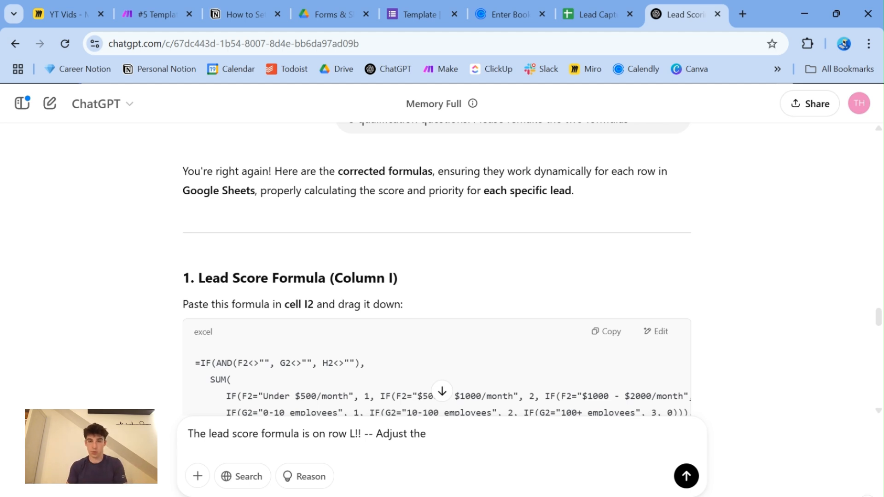
{"action": "scroll", "coordinate": [437, 276], "scroll_direction": "down", "scroll_amount": 15}
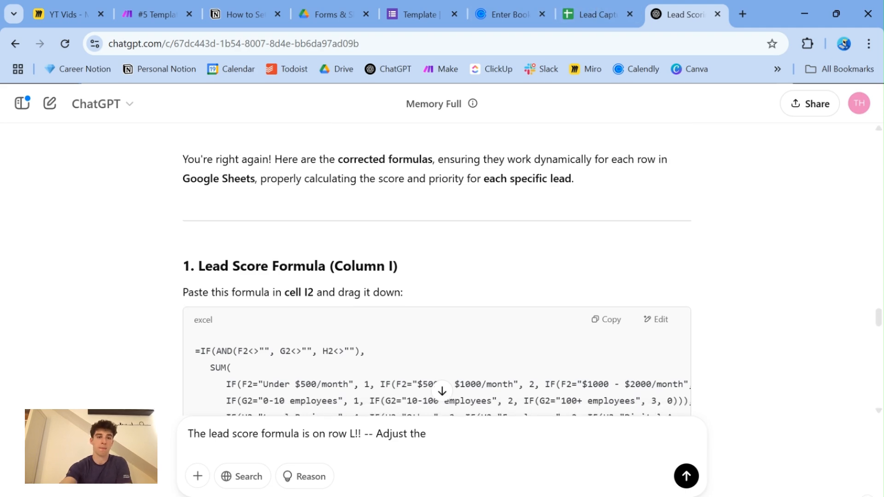
{"action": "scroll", "coordinate": [436, 276], "scroll_direction": "up", "scroll_amount": 10}
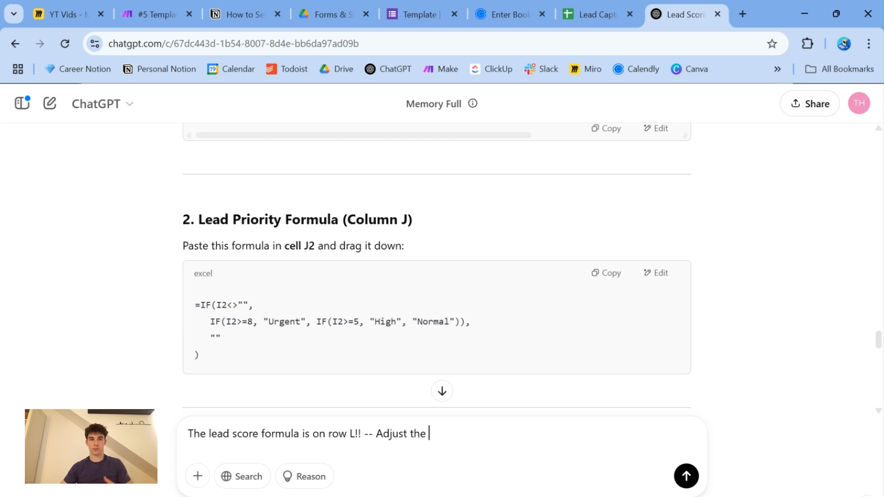
{"action": "left_click_drag", "start_coordinate": [212, 353], "coordinate": [178, 305]}
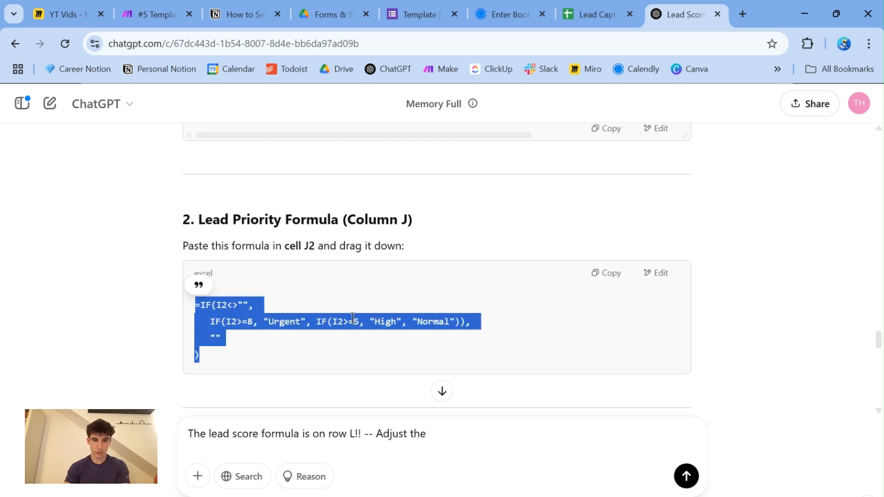
{"action": "left_click", "coordinate": [581, 19]}
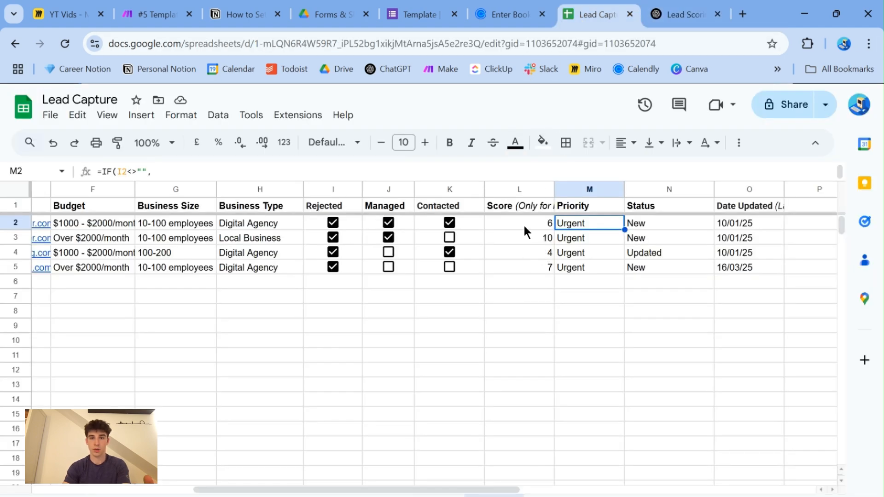
{"action": "left_click", "coordinate": [654, 16]}
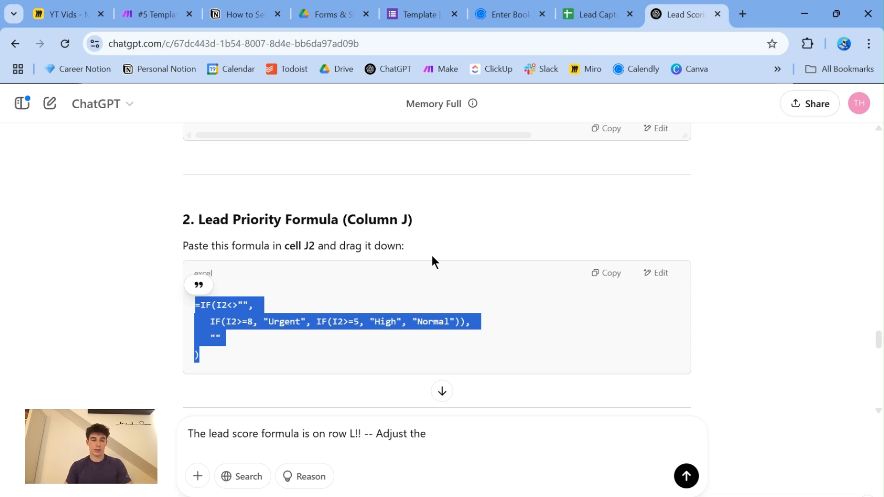
{"action": "left_click", "coordinate": [599, 14]}
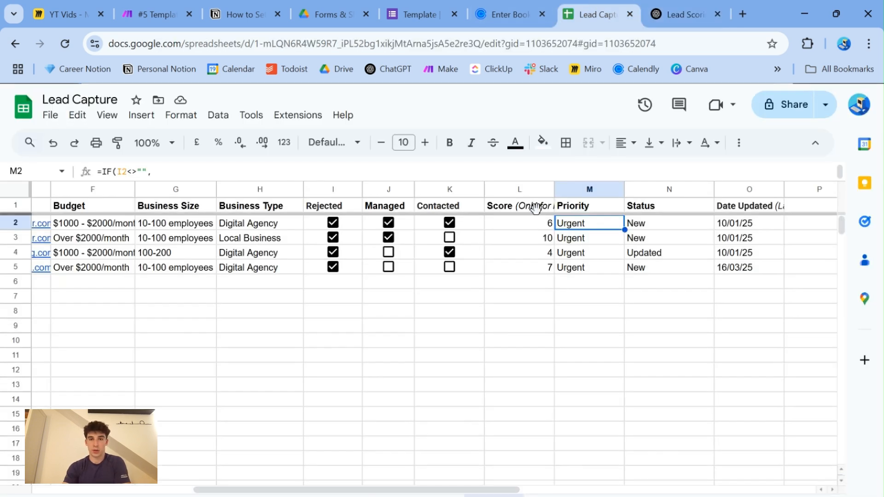
{"action": "left_click", "coordinate": [679, 7]}
{"action": "scroll", "coordinate": [419, 305], "scroll_direction": "up", "scroll_amount": 10}
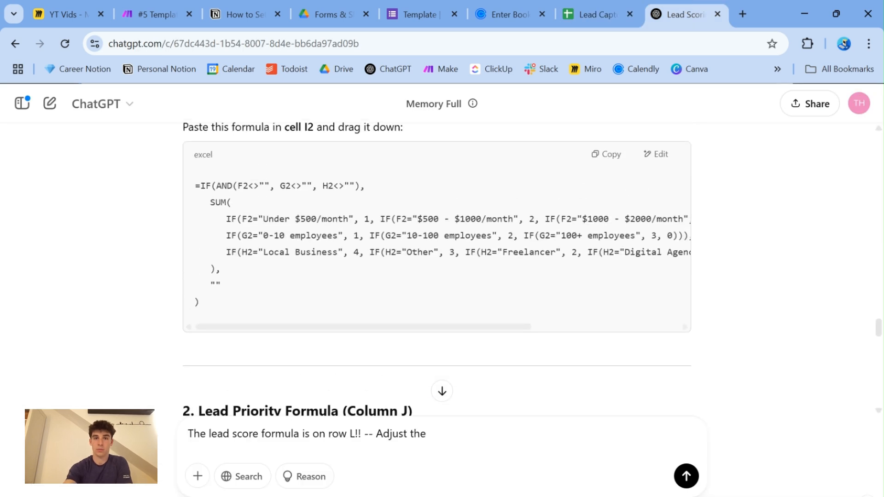
{"action": "scroll", "coordinate": [408, 337], "scroll_direction": "down", "scroll_amount": 1}
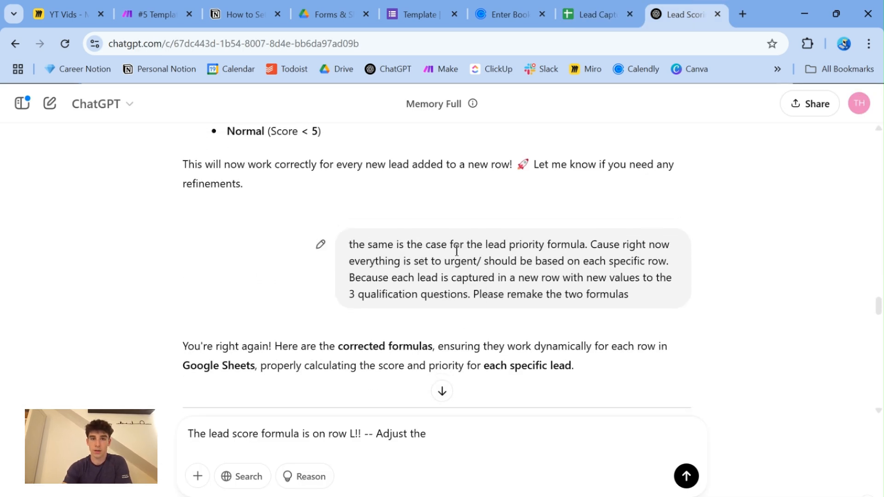
{"action": "scroll", "coordinate": [488, 263], "scroll_direction": "down", "scroll_amount": 6}
{"action": "scroll", "coordinate": [460, 267], "scroll_direction": "down", "scroll_amount": 15}
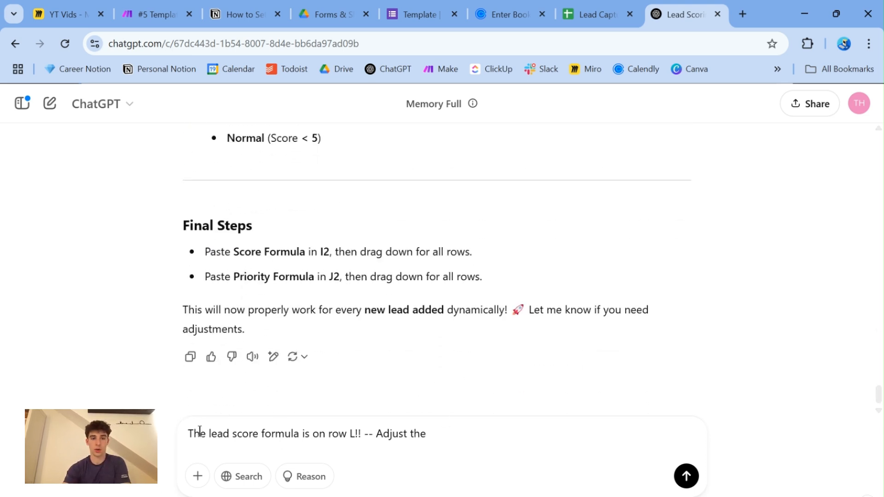
- Complete the drafted ChatGPT message with "lead priority formula" after "Adjust the" and send it
{"action": "left_click_drag", "start_coordinate": [188, 434], "coordinate": [432, 434]}
{"action": "left_click", "coordinate": [435, 434]}
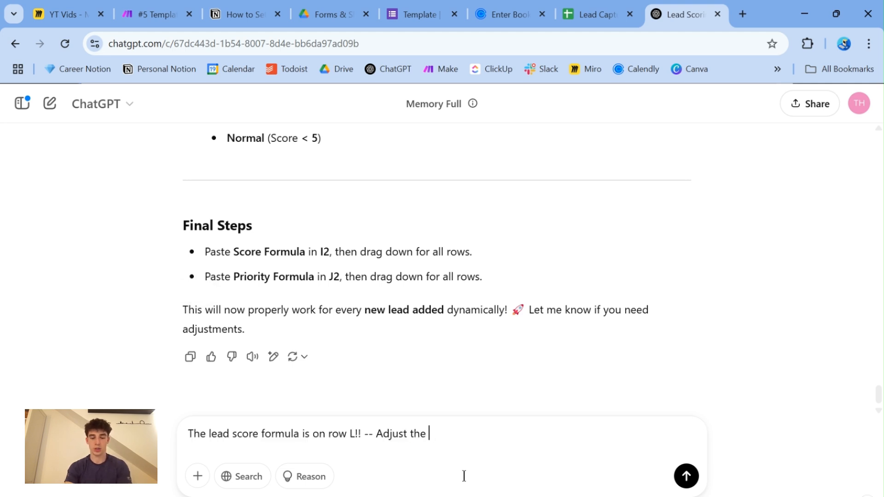
{"action": "type", "text": "lead priotity"}
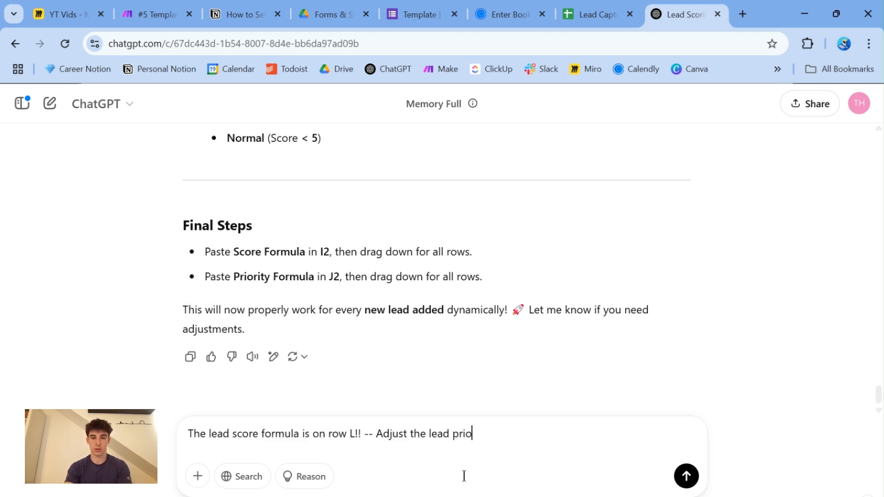
{"action": "key", "text": "BackSpace"}
{"action": "key", "text": "BackSpace"}
{"action": "key", "text": "BackSpace"}
{"action": "key", "text": "BackSpace"}
{"action": "type", "text": "rity formula"}
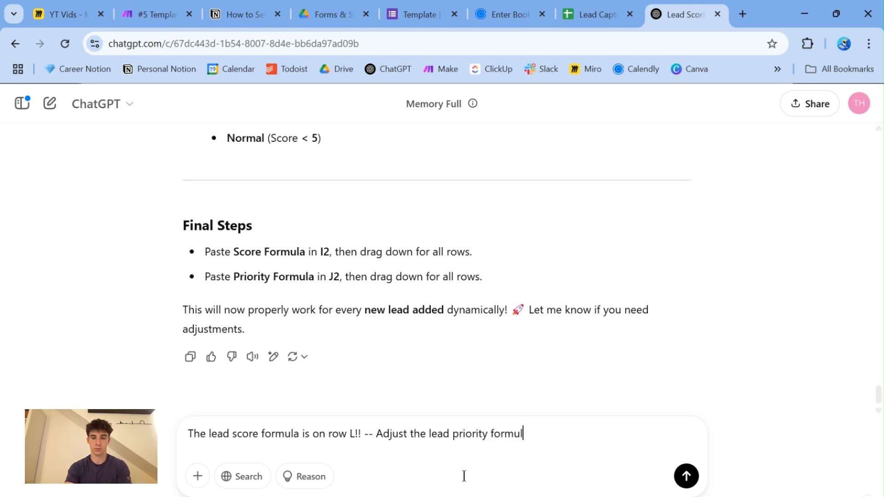
{"action": "left_click", "coordinate": [688, 478]}
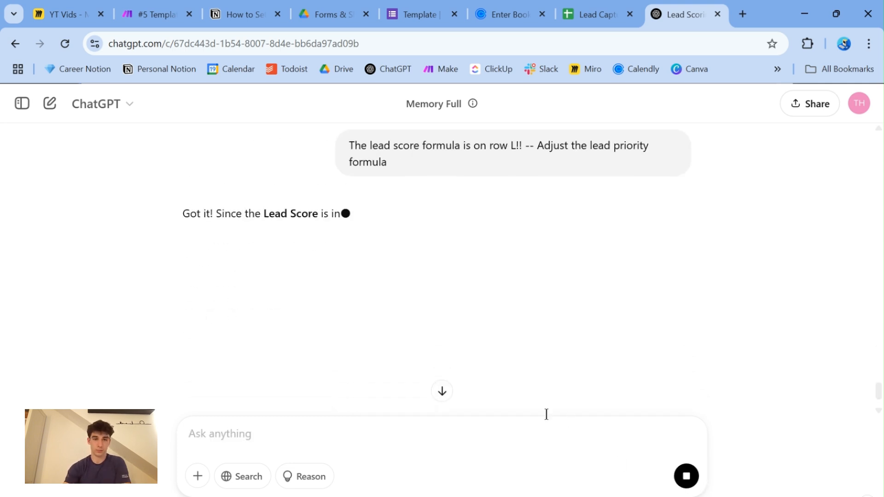
- Replace the formula in Priority cell M2 of the Lead Capture sheet with ChatGPT's corrected priority formula based on L2
{"action": "scroll", "coordinate": [365, 299], "scroll_direction": "down", "scroll_amount": 2}
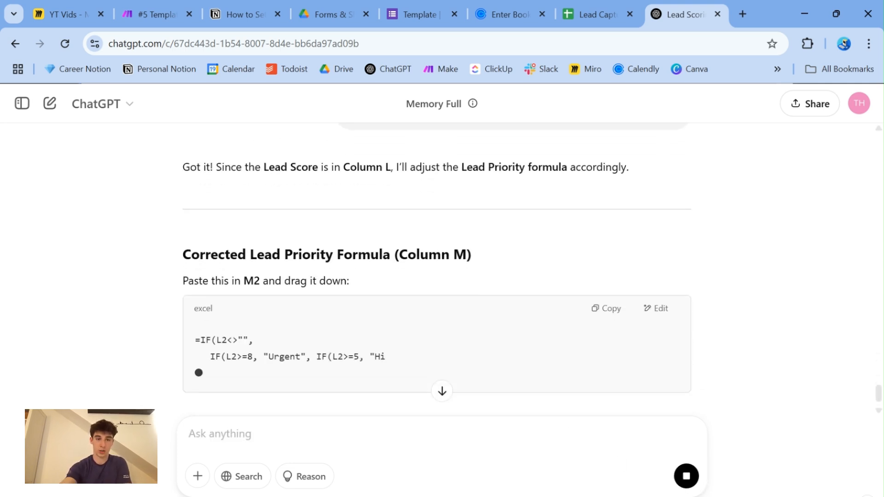
{"action": "left_click_drag", "start_coordinate": [186, 315], "coordinate": [171, 273]}
{"action": "key", "text": "ctrl+c"}
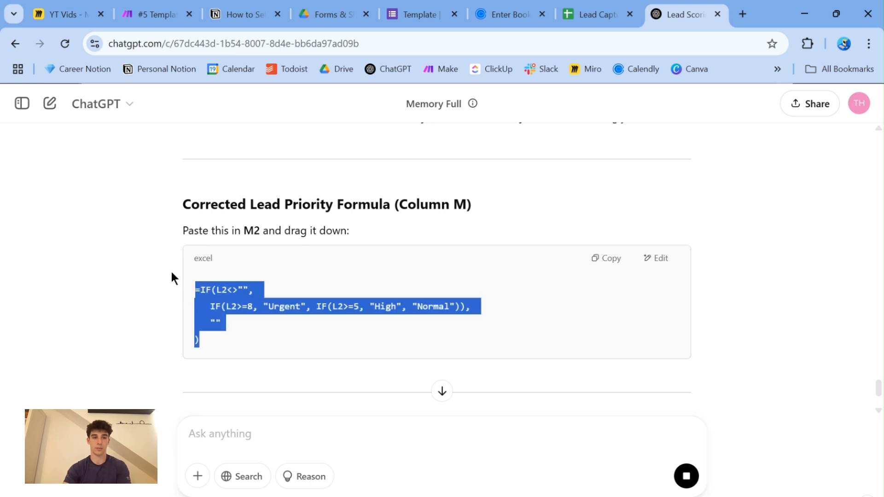
{"action": "left_click", "coordinate": [588, 15]}
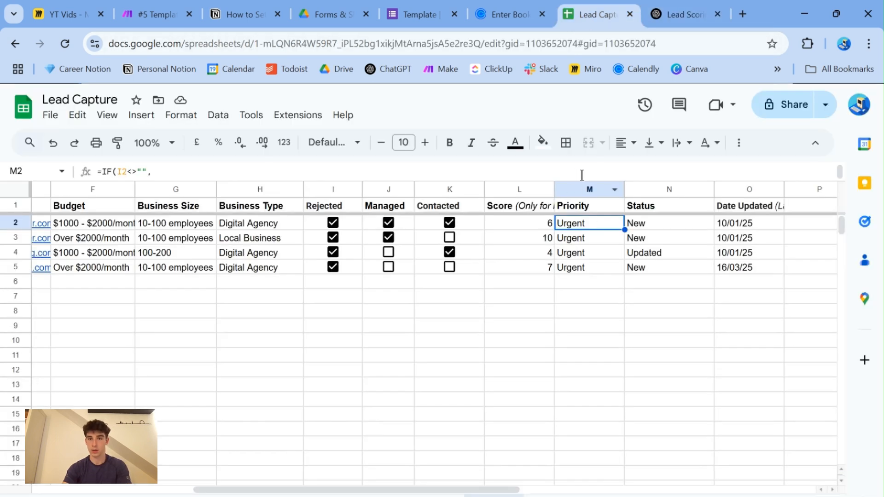
{"action": "double_click", "coordinate": [586, 230]}
{"action": "key", "text": "ctrl+a"}
{"action": "key", "text": "ctrl+v"}
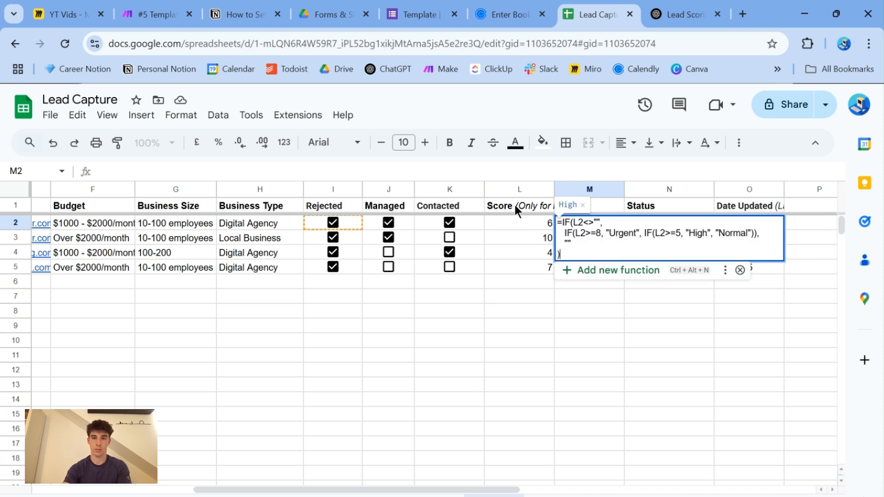
{"action": "left_click", "coordinate": [520, 300]}
- Fill the corrected L-based Priority formula down from M2 through M5 and check each row's priority
{"action": "left_click", "coordinate": [604, 223]}
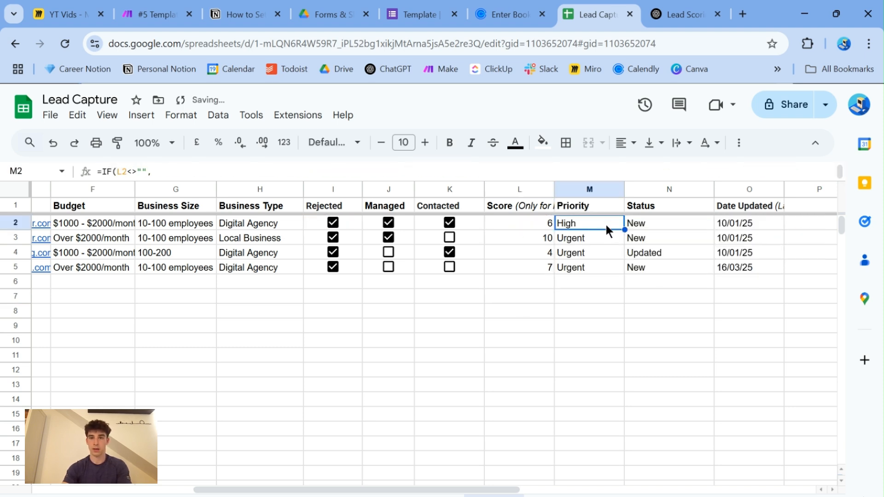
{"action": "left_click_drag", "start_coordinate": [625, 230], "coordinate": [625, 273]}
{"action": "left_click", "coordinate": [534, 324]}
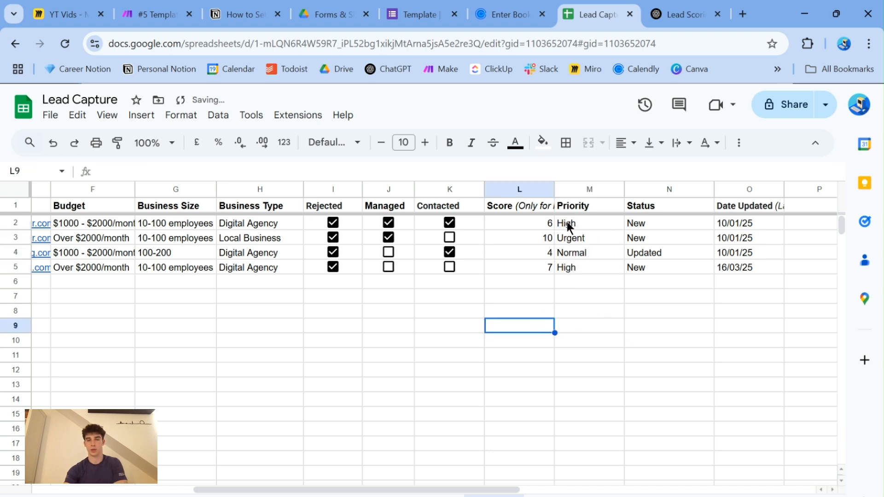
{"action": "left_click", "coordinate": [575, 222]}
{"action": "left_click", "coordinate": [576, 237]}
{"action": "left_click", "coordinate": [581, 254]}
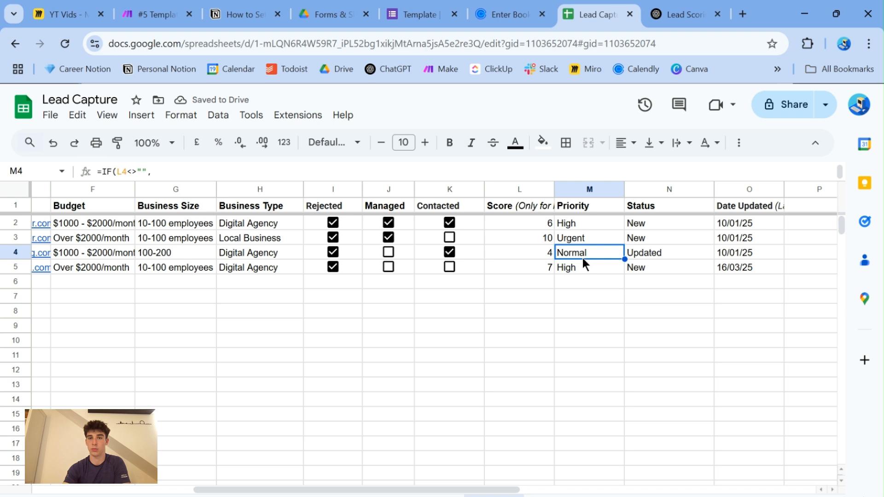
{"action": "left_click", "coordinate": [582, 268]}
{"action": "left_click", "coordinate": [253, 309]}
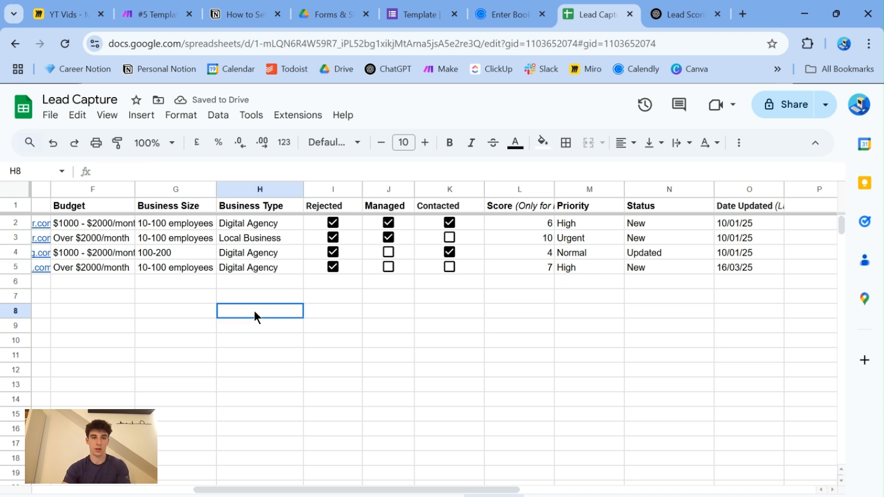
- Copy the Business Type "Local Business" from H3 into H5 and check the Budget, Business Size and Business Type answers in rows 2 to 5
{"action": "left_click", "coordinate": [239, 237]}
{"action": "key", "text": "ctrl+c"}
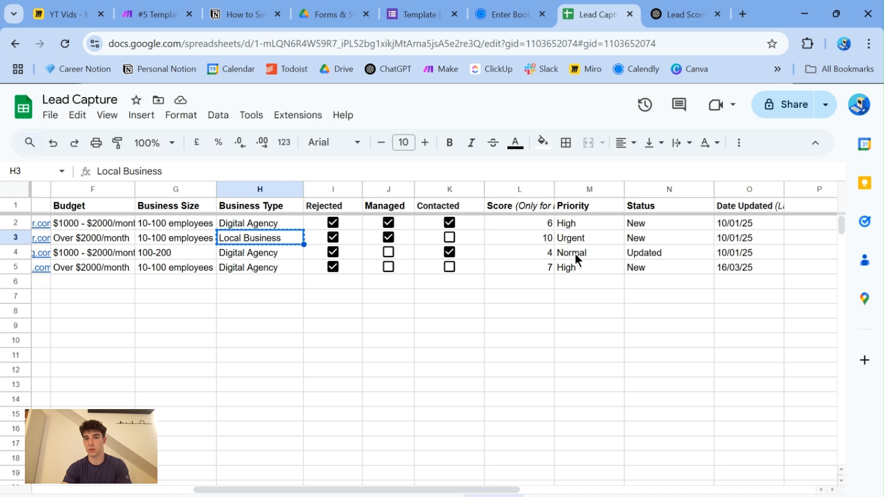
{"action": "left_click", "coordinate": [260, 267]}
{"action": "key", "text": "ctrl+v"}
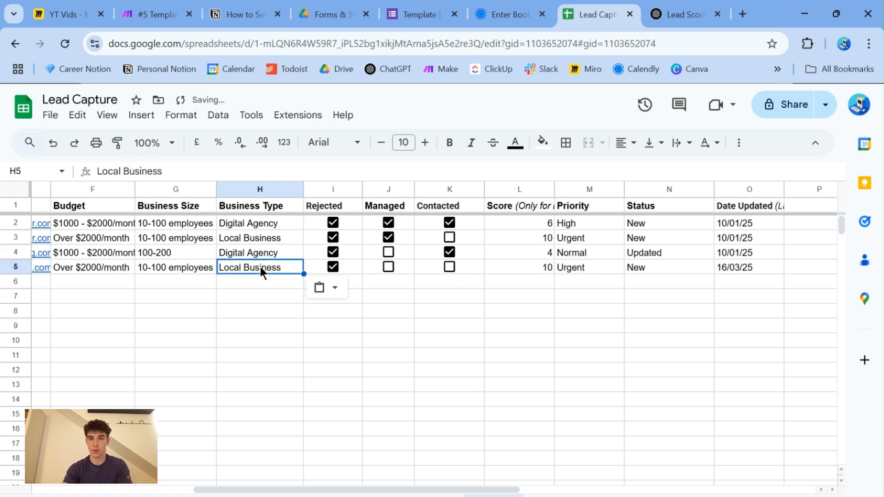
{"action": "left_click", "coordinate": [258, 295]}
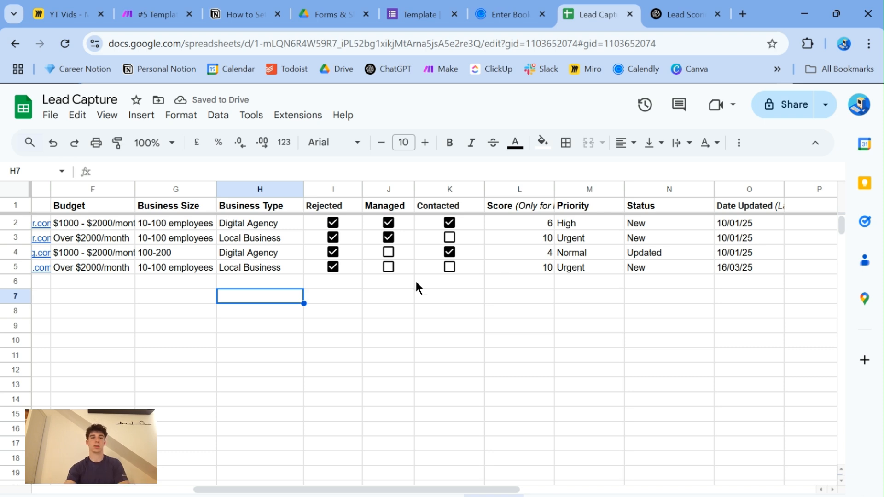
{"action": "left_click_drag", "start_coordinate": [92, 221], "coordinate": [289, 272]}
{"action": "left_click", "coordinate": [259, 313]}
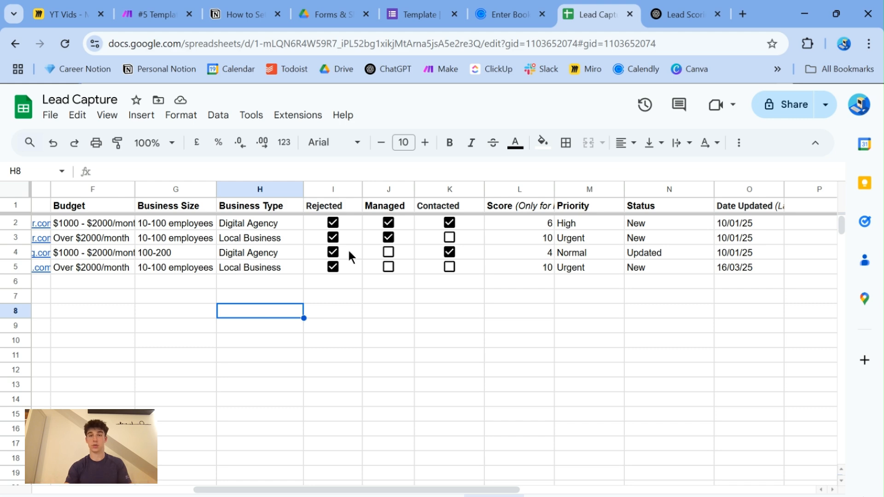
- Compare the corrected priority formula in ChatGPT with the Lead Capture sheet and reread the prompt on Notion's "How to Set Up Lead Scoring" page
{"action": "left_click", "coordinate": [666, 15]}
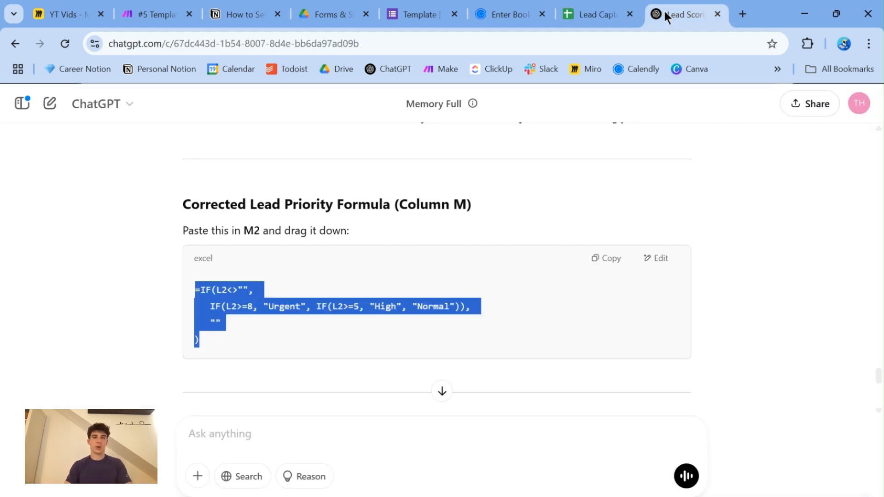
{"action": "left_click", "coordinate": [601, 11]}
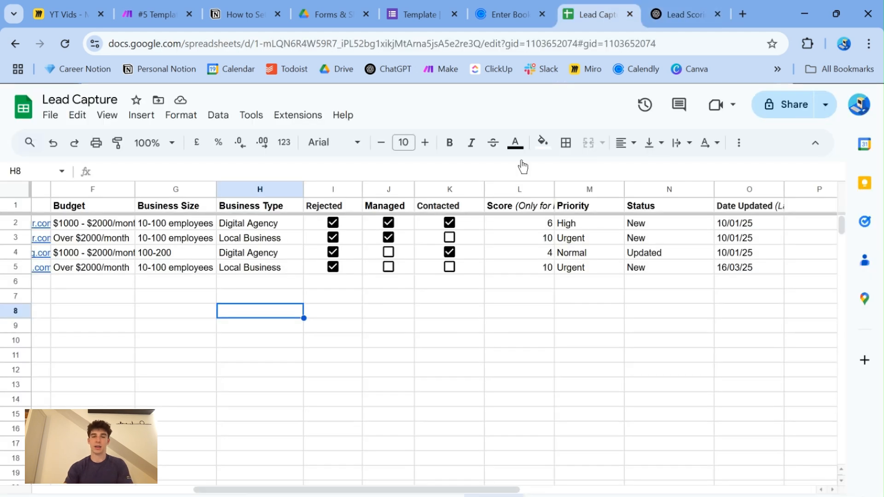
{"action": "left_click", "coordinate": [449, 314]}
{"action": "left_click", "coordinate": [701, 6]}
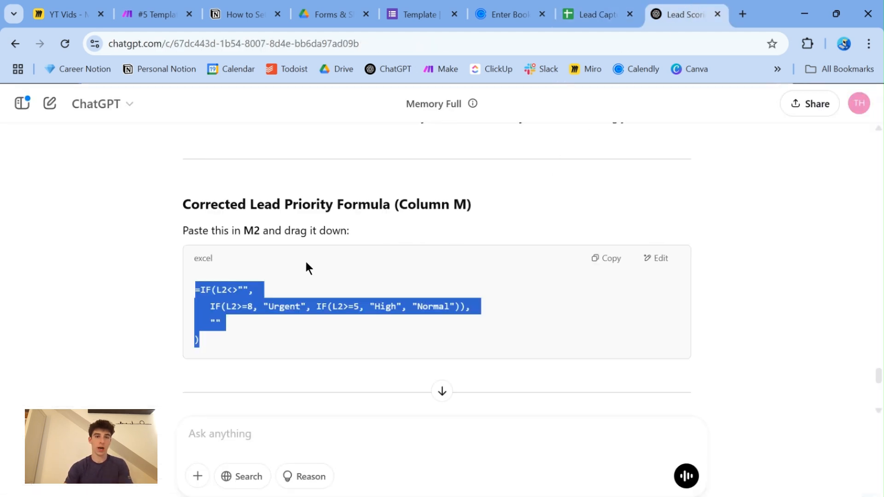
{"action": "left_click", "coordinate": [249, 9]}
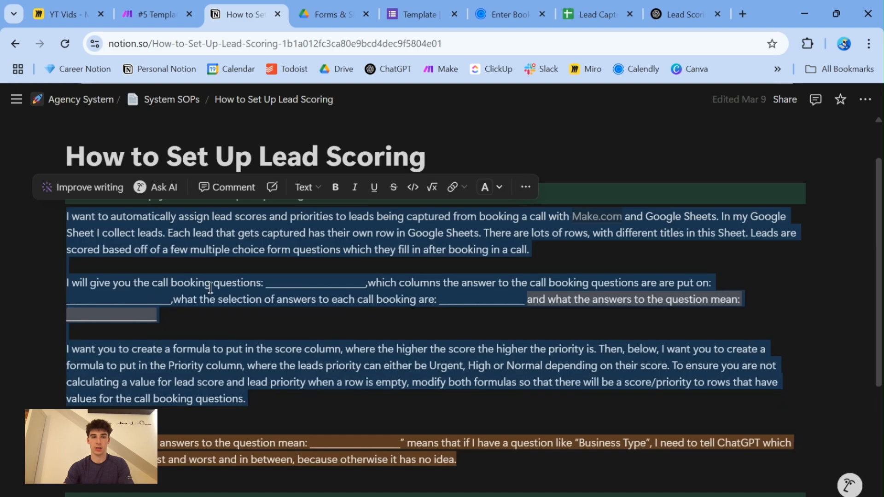
{"action": "left_click", "coordinate": [323, 427]}
{"action": "left_click_drag", "start_coordinate": [281, 405], "coordinate": [110, 233]}
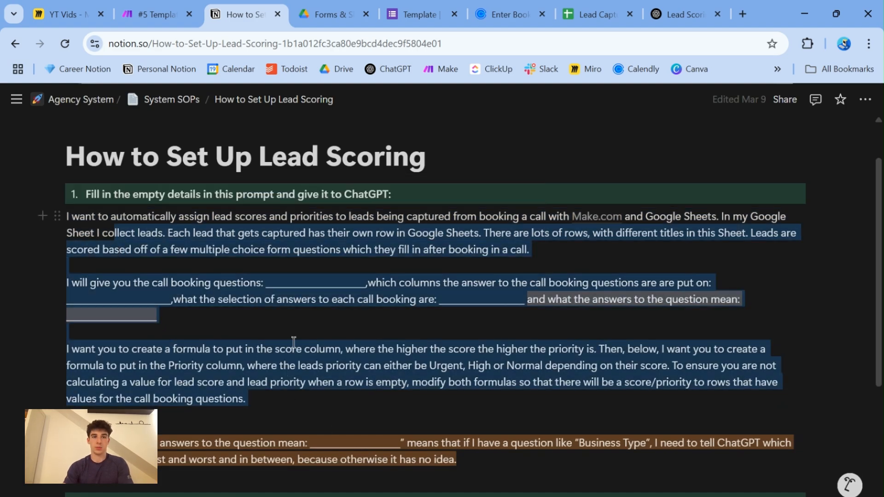
{"action": "left_click", "coordinate": [345, 377]}
- Review the ChatGPT conversation, from the follow-up message asking to remake the two formulas per row to the final steps of the last answer
{"action": "left_click", "coordinate": [675, 14]}
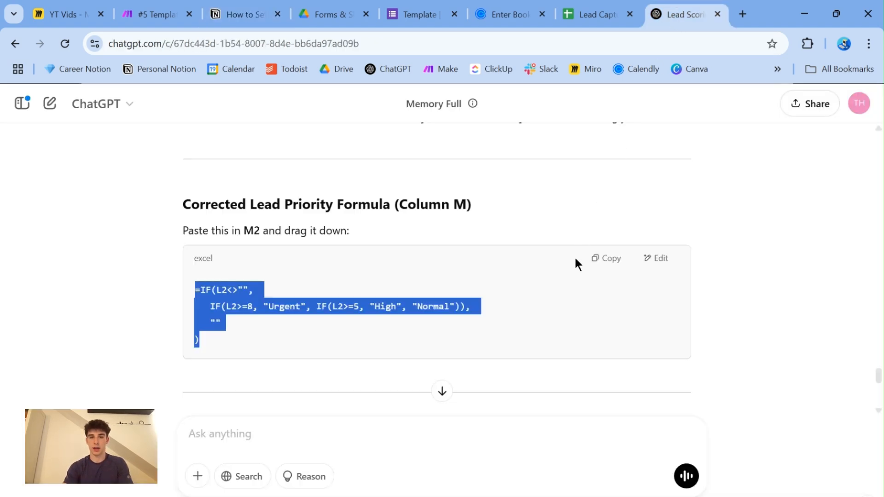
{"action": "left_click", "coordinate": [448, 305]}
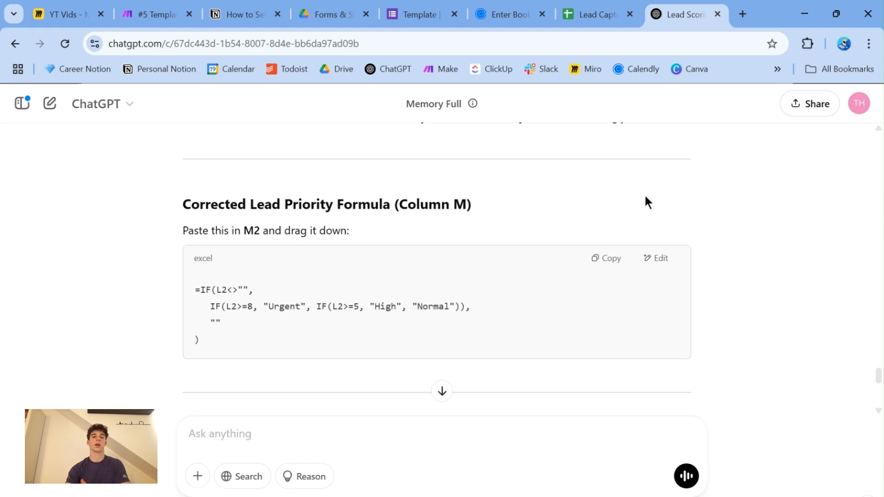
{"action": "scroll", "coordinate": [644, 203], "scroll_direction": "up", "scroll_amount": 10}
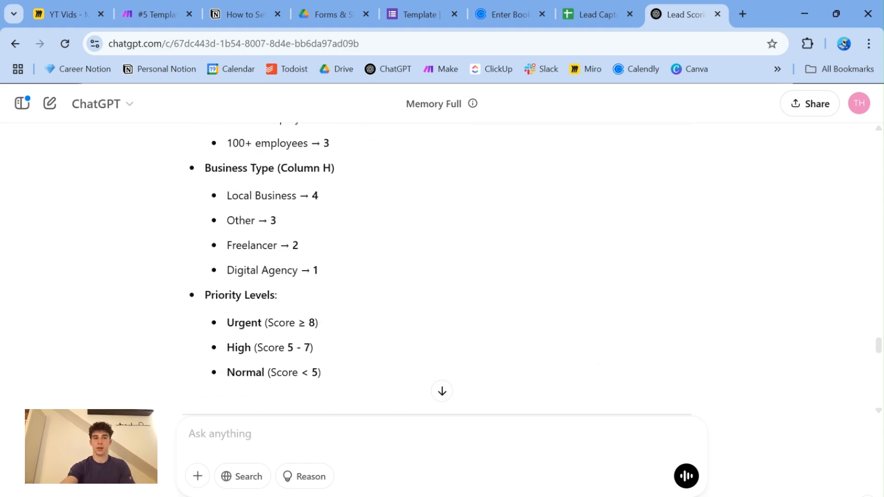
{"action": "scroll", "coordinate": [635, 276], "scroll_direction": "down", "scroll_amount": 5}
{"action": "scroll", "coordinate": [636, 277], "scroll_direction": "up", "scroll_amount": 12}
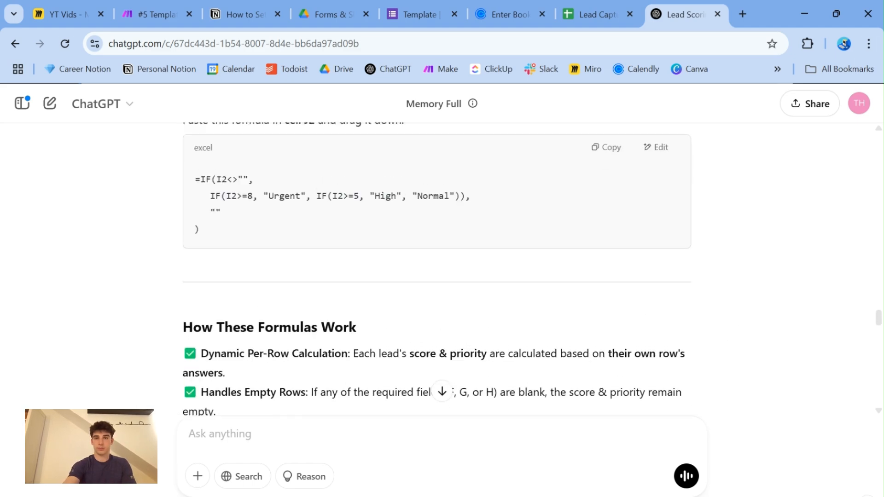
{"action": "scroll", "coordinate": [442, 391], "scroll_direction": "up", "scroll_amount": 10}
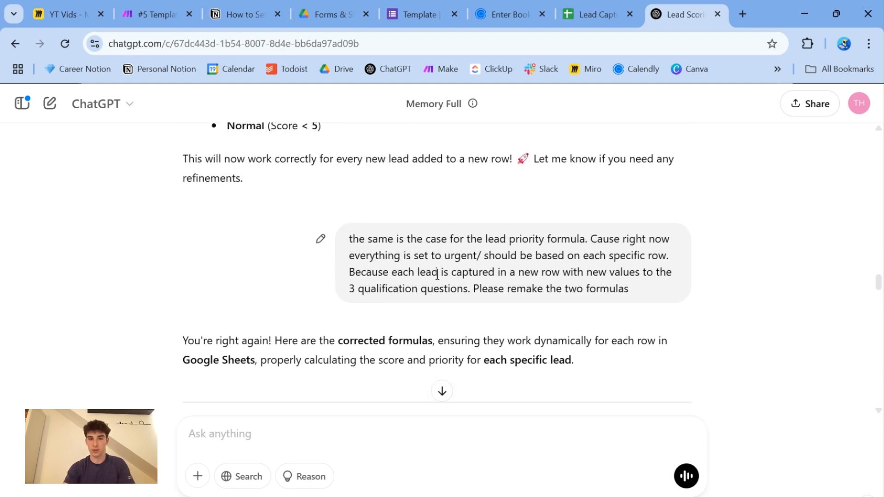
{"action": "left_click_drag", "start_coordinate": [355, 273], "coordinate": [622, 287]}
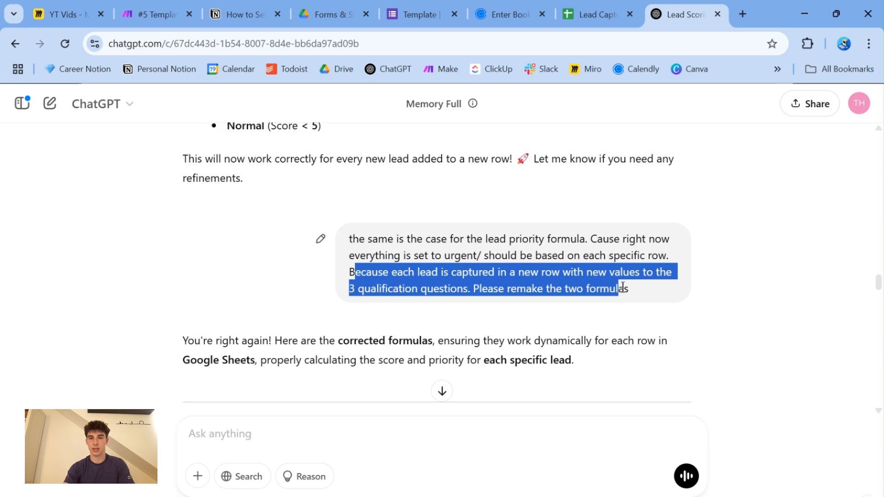
{"action": "left_click", "coordinate": [452, 341]}
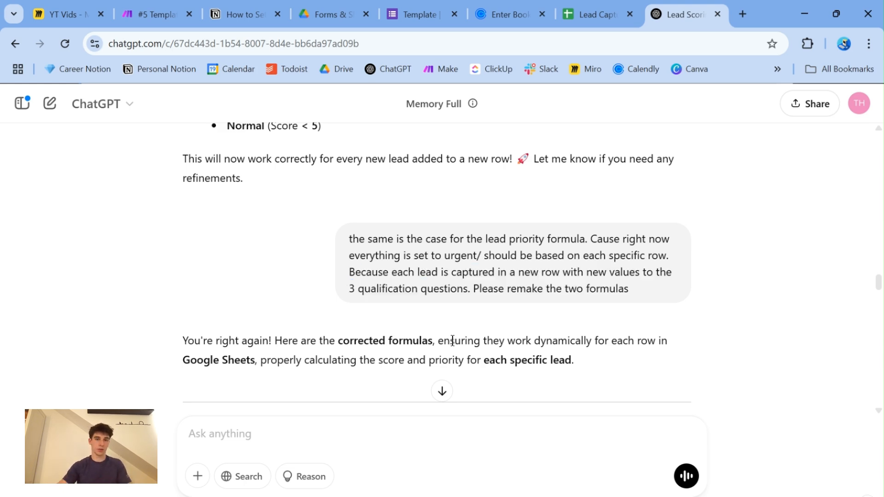
{"action": "scroll", "coordinate": [453, 340], "scroll_direction": "down", "scroll_amount": 15}
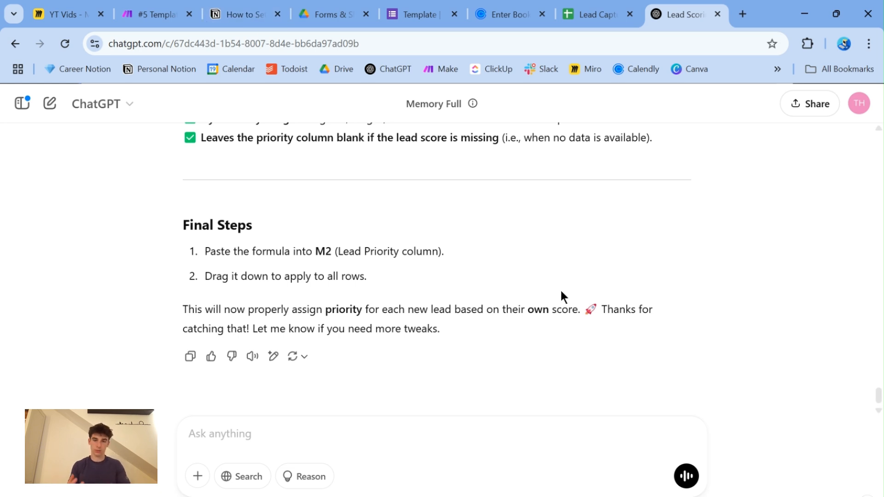
- Check the Score column from L2 to L7 in the Lead Capture sheet and switch to the "YT Vids" Miro board
{"action": "left_click", "coordinate": [592, 14]}
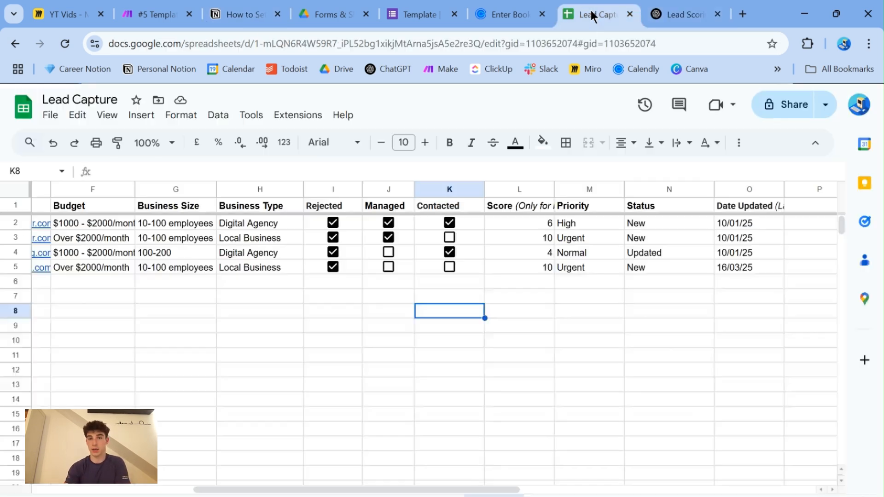
{"action": "left_click_drag", "start_coordinate": [520, 226], "coordinate": [545, 301]}
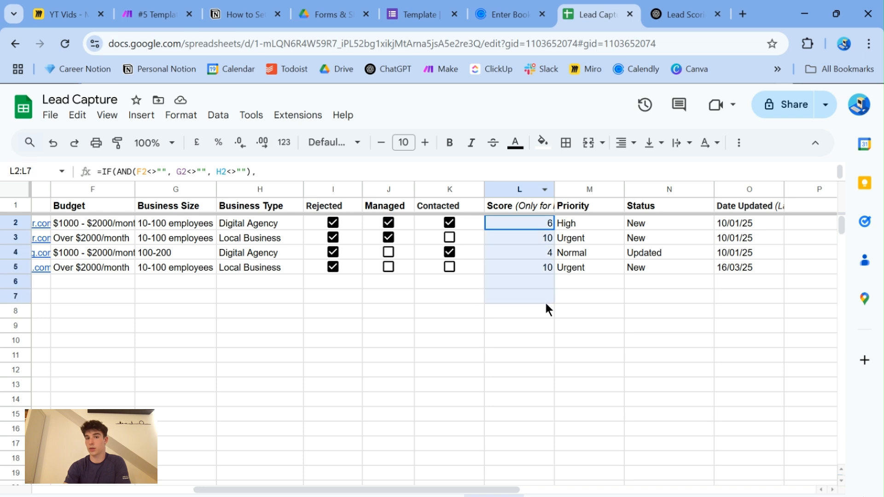
{"action": "left_click", "coordinate": [490, 332]}
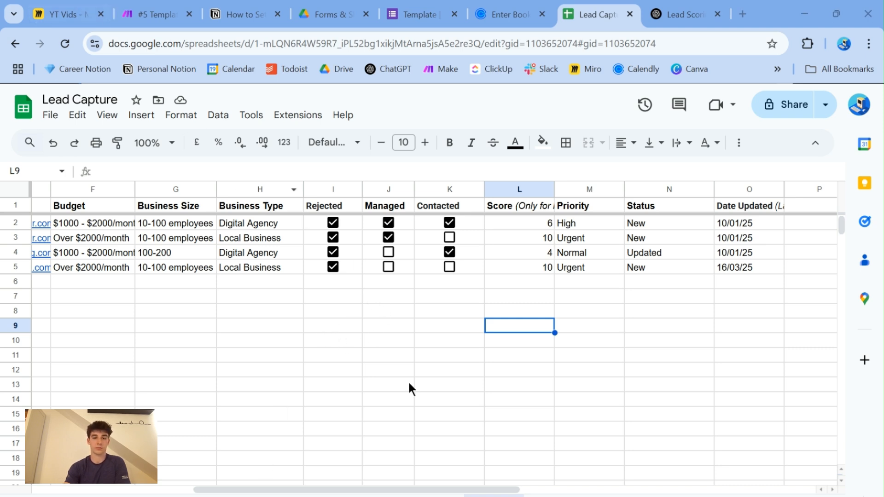
{"action": "left_click", "coordinate": [61, 15]}
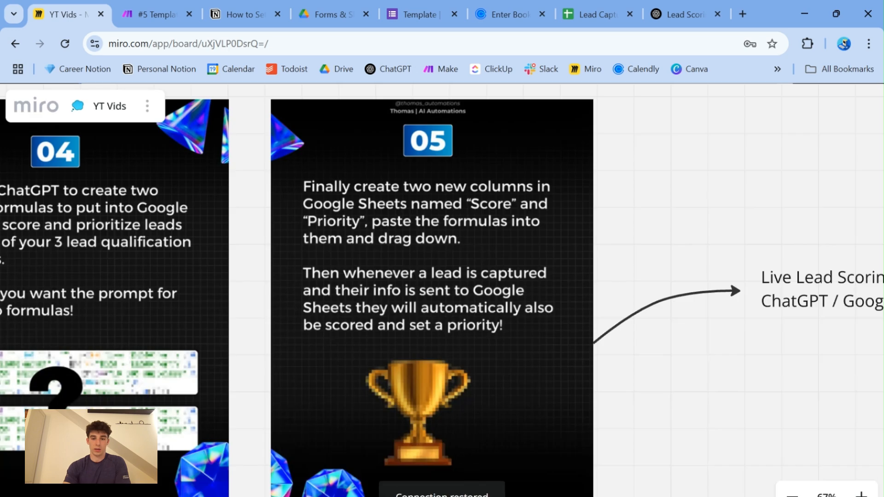